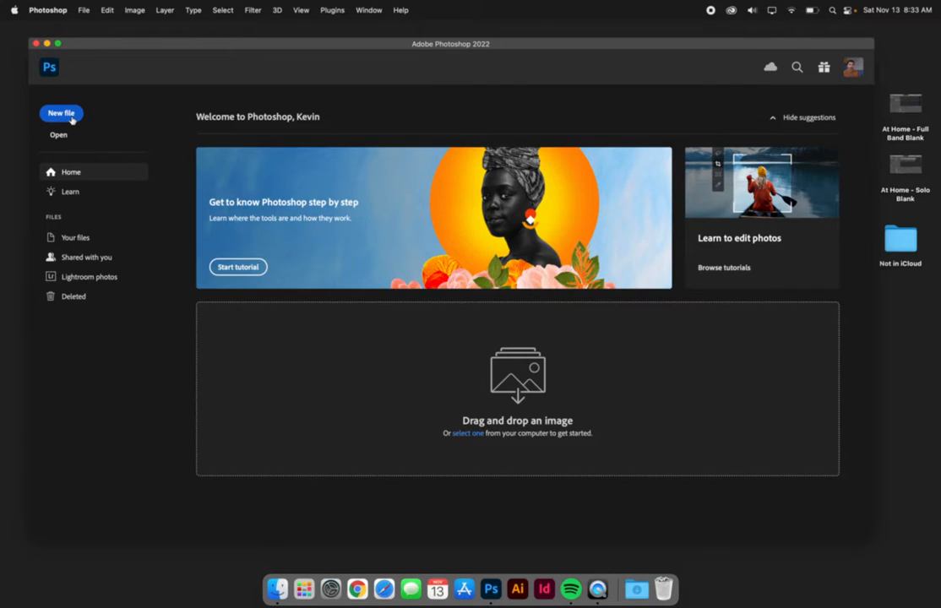
- Create a new 1920 x 1080 px document at 300 ppi in RGB Color with transparent background contents
click(71, 120)
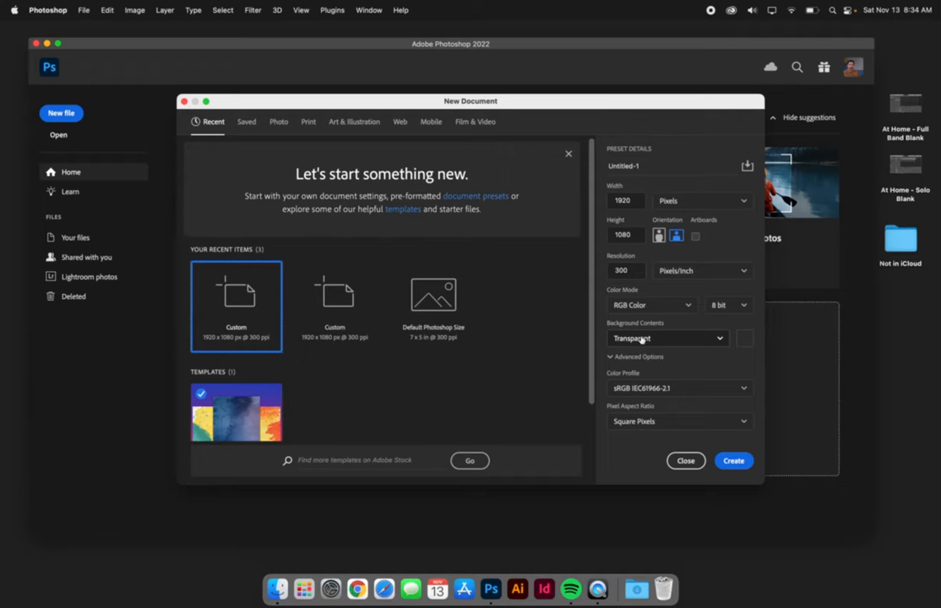
click(716, 338)
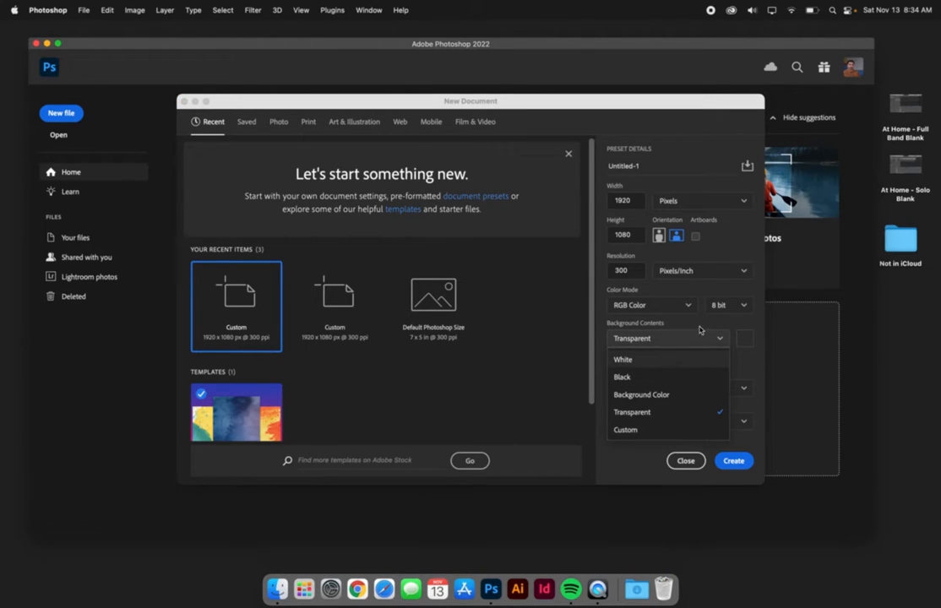
click(720, 412)
click(731, 461)
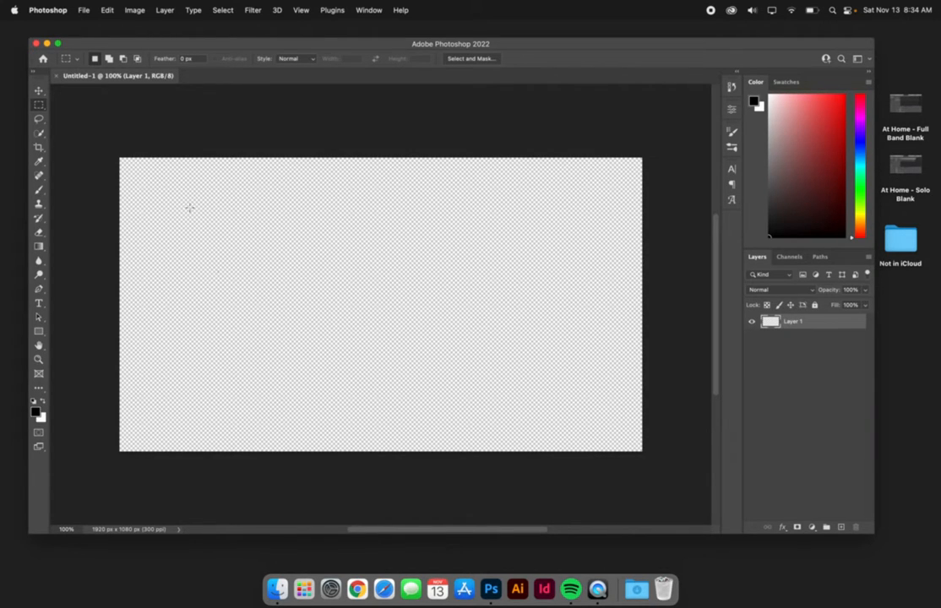
- Show the Timeline and create a frame animation in it
click(83, 8)
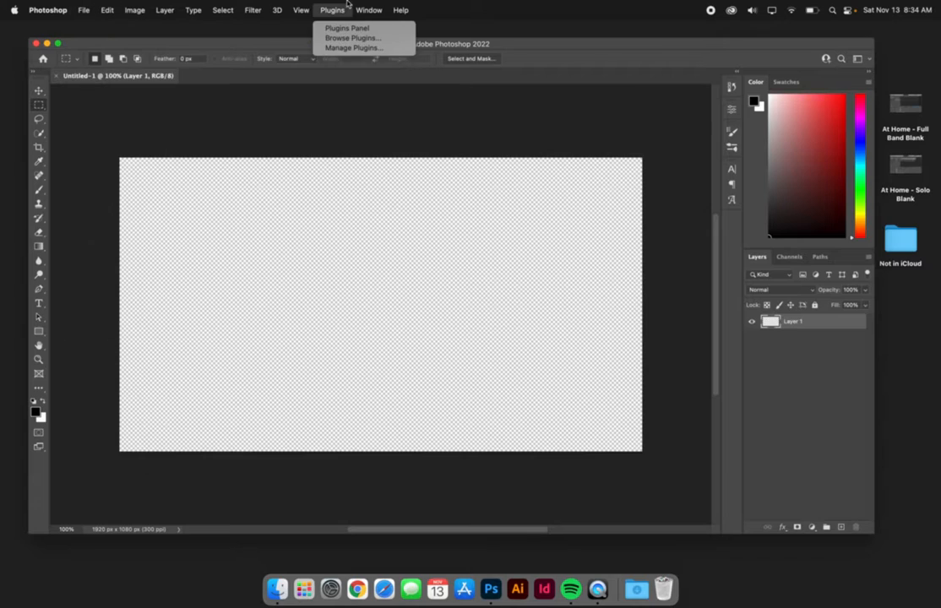
mouse_move(365, 4)
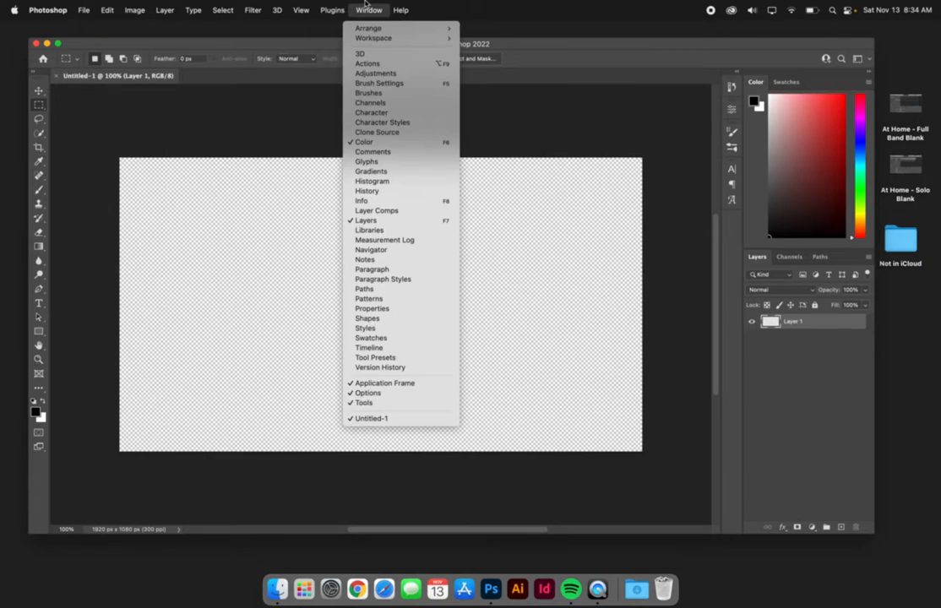
click(388, 348)
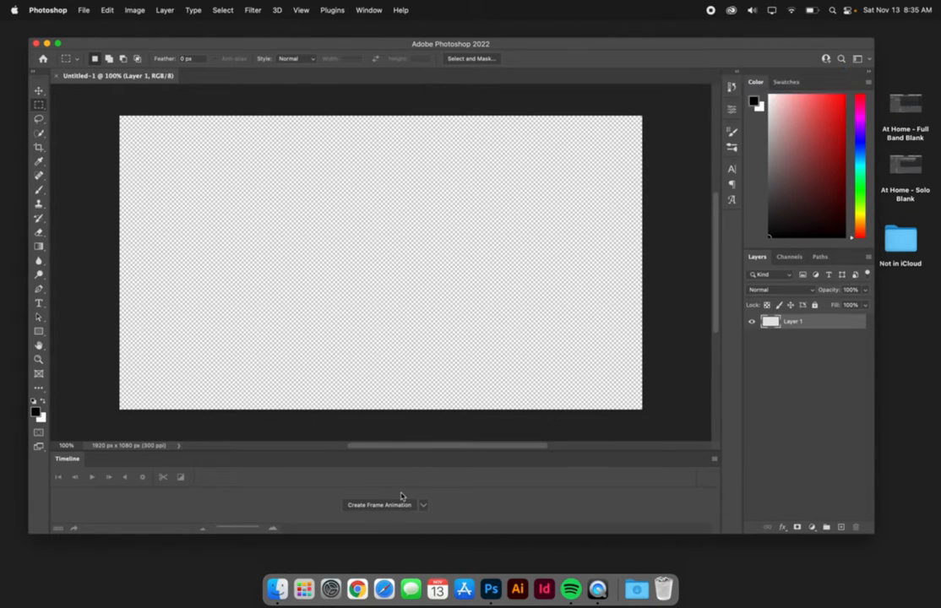
click(422, 508)
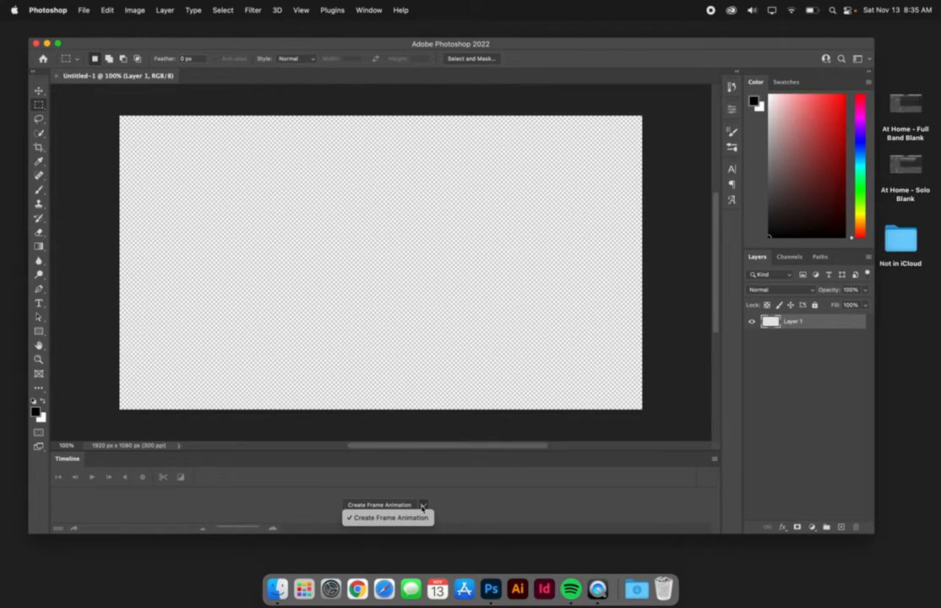
click(388, 517)
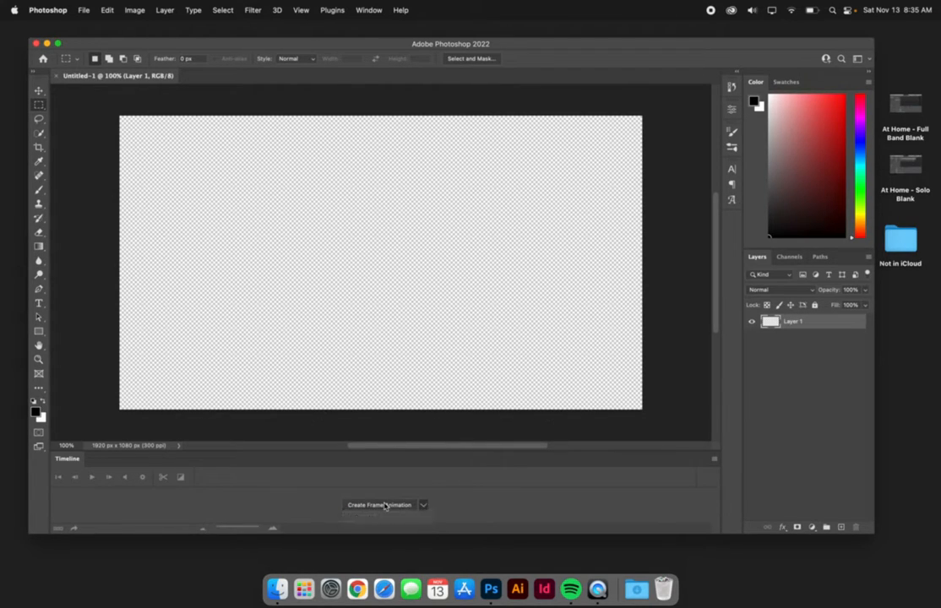
click(380, 505)
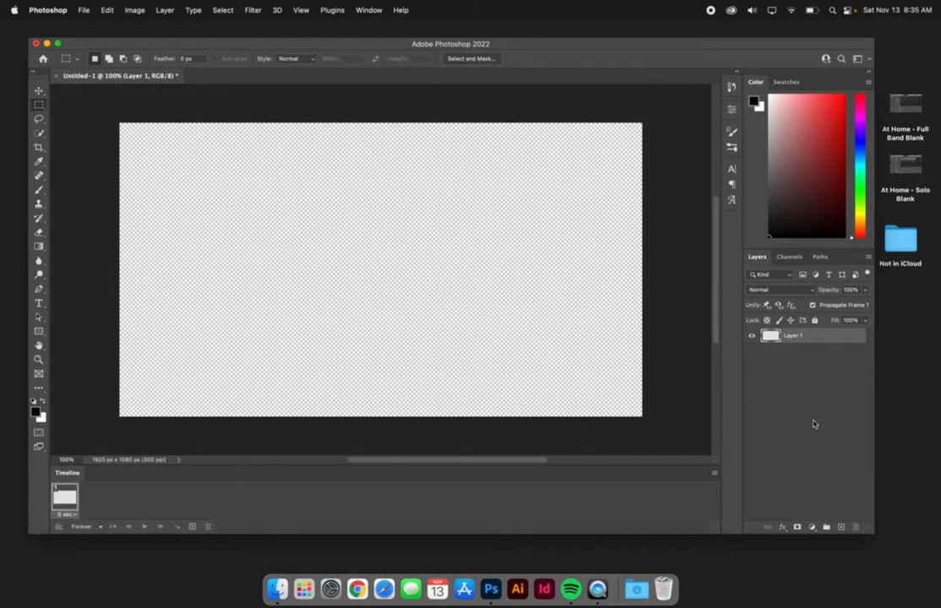
- Switch to Finder and open the Old MacBook Desktop Items folder
click(640, 593)
click(640, 593)
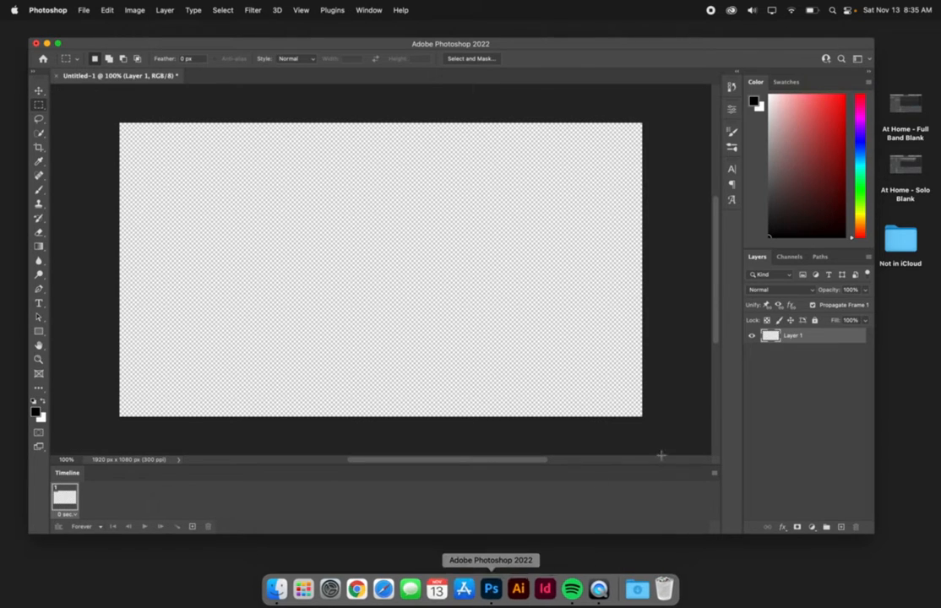
double_click(898, 244)
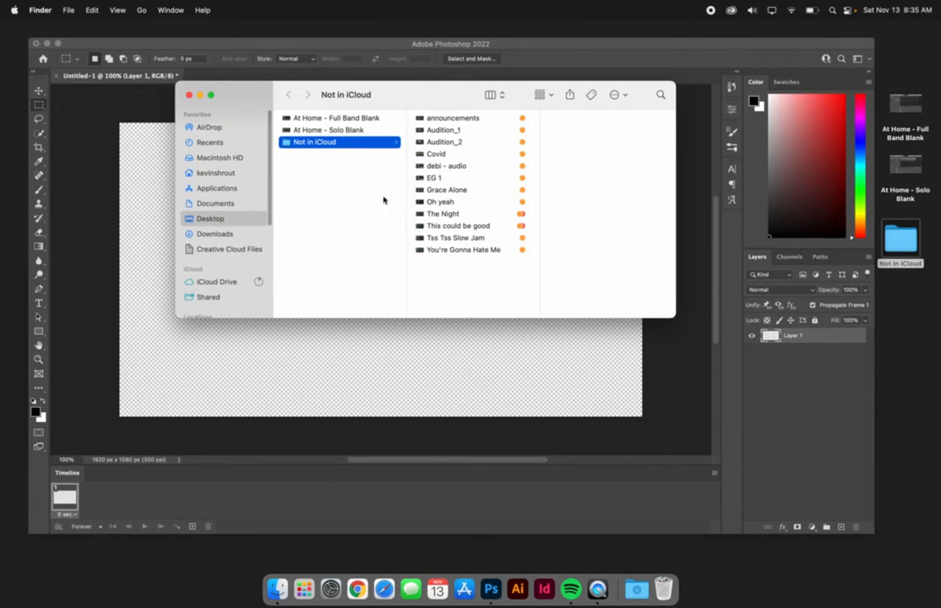
click(217, 204)
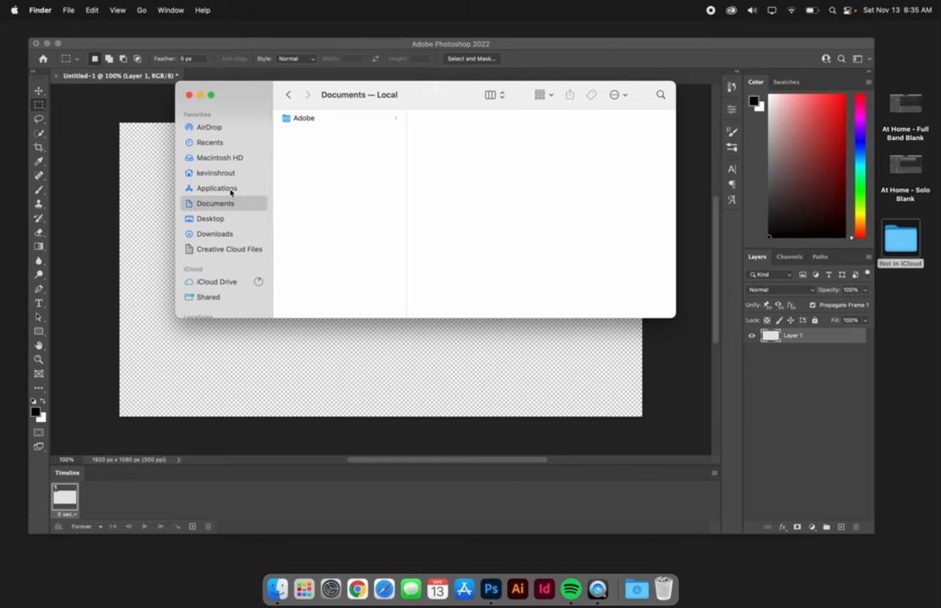
click(227, 247)
click(365, 205)
double_click(365, 205)
scroll(469, 289, down, 1)
scroll(469, 287, up, 1)
- Place Album-BG.jpg from the folder into the Photoshop document and commit the placement
drag(607, 133, 788, 414)
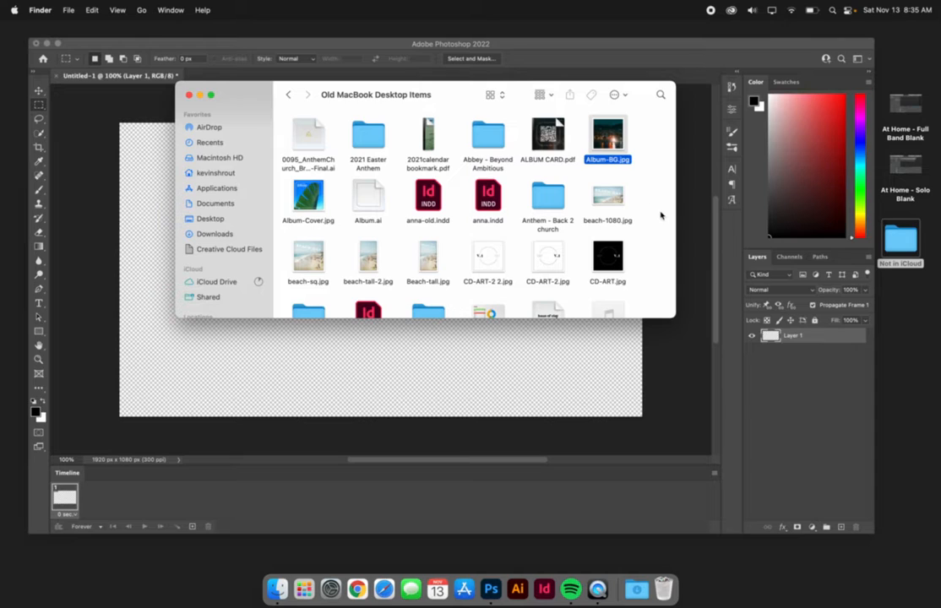
drag(615, 145, 563, 329)
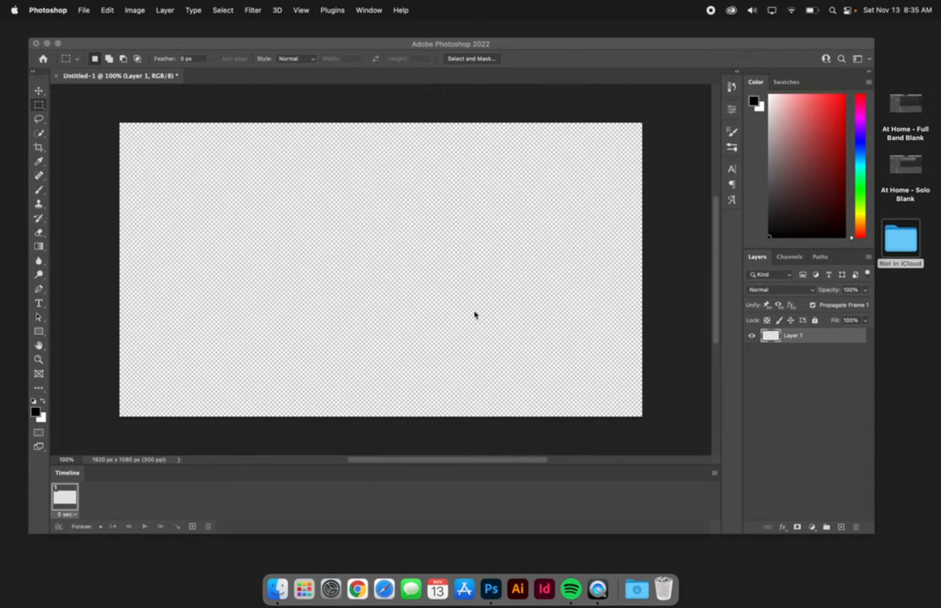
key(ctrl+Up)
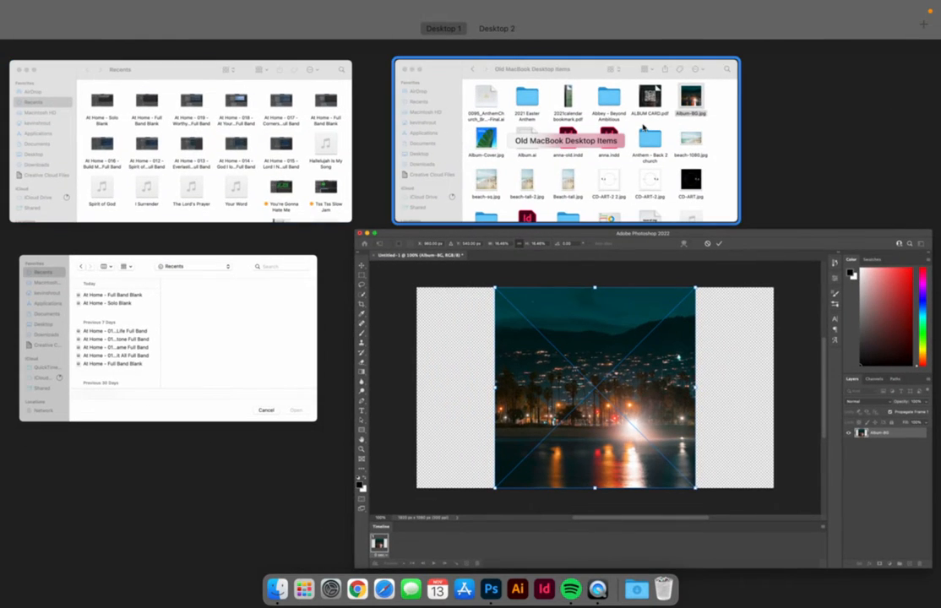
click(543, 148)
scroll(537, 243, down, 2)
scroll(537, 243, down, 2)
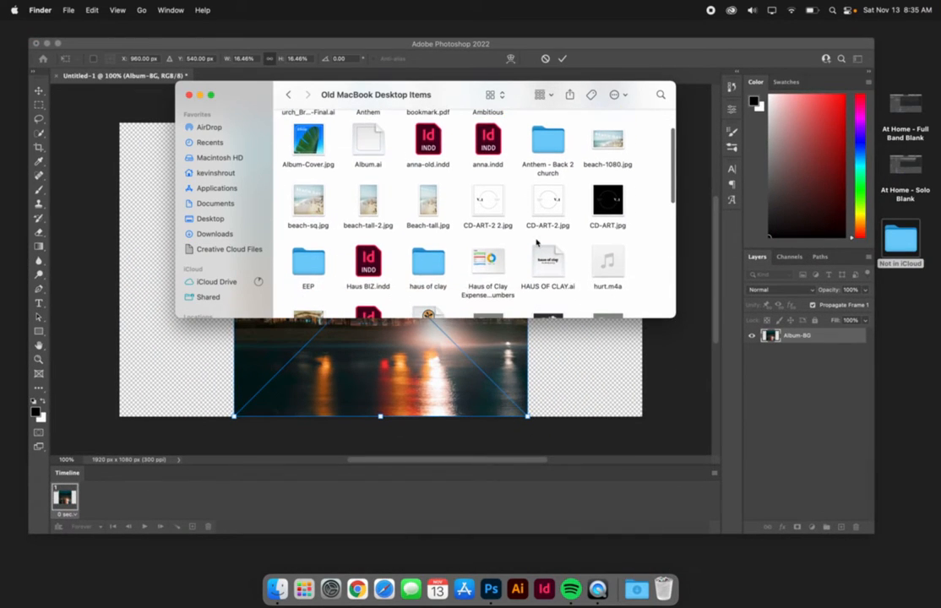
drag(607, 148, 458, 348)
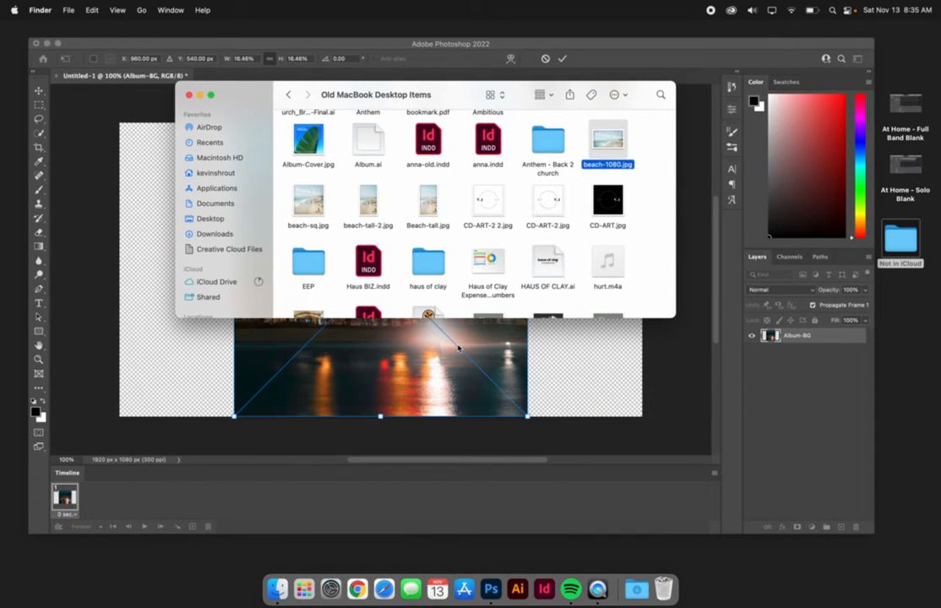
click(589, 397)
key(Return)
- Place beach-1080.jpg from the Finder folder into the document as a new layer
key(ctrl+Up)
click(591, 153)
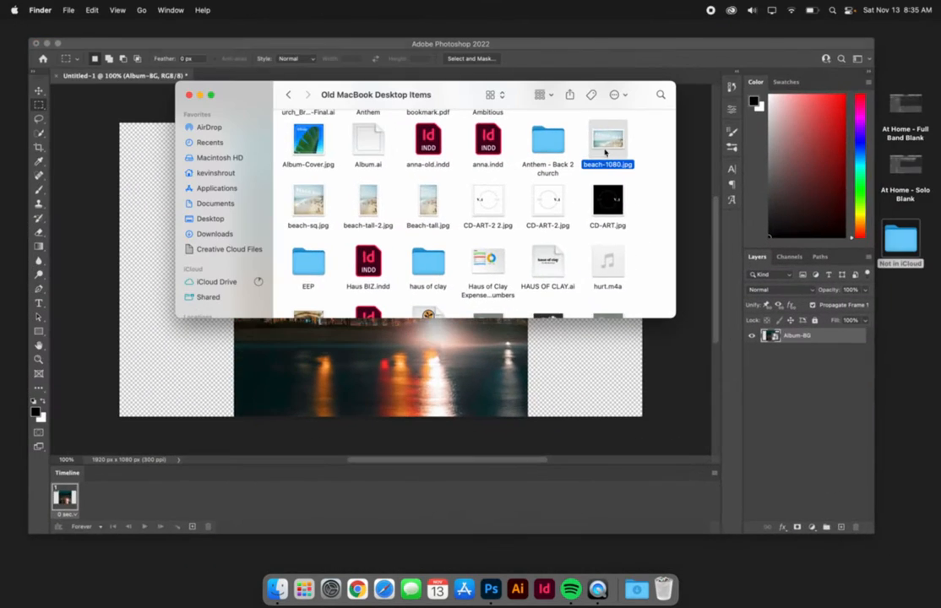
drag(609, 136, 475, 371)
key(Return)
- Place Penny-01.jpg from the Finder folder into the document above the beach image
key(ctrl+Up)
click(579, 215)
scroll(579, 235, down, 3)
click(486, 178)
drag(486, 177, 530, 379)
key(Return)
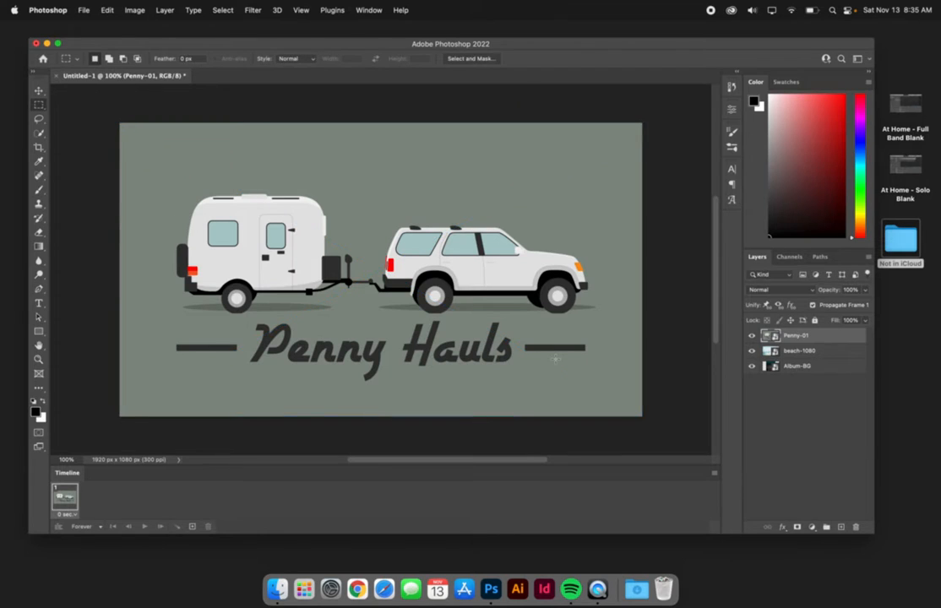
- Place Womens-Discipleship.jpg from the Finder folder into the document as another layer
key(ctrl+Up)
click(466, 184)
scroll(522, 258, down, 8)
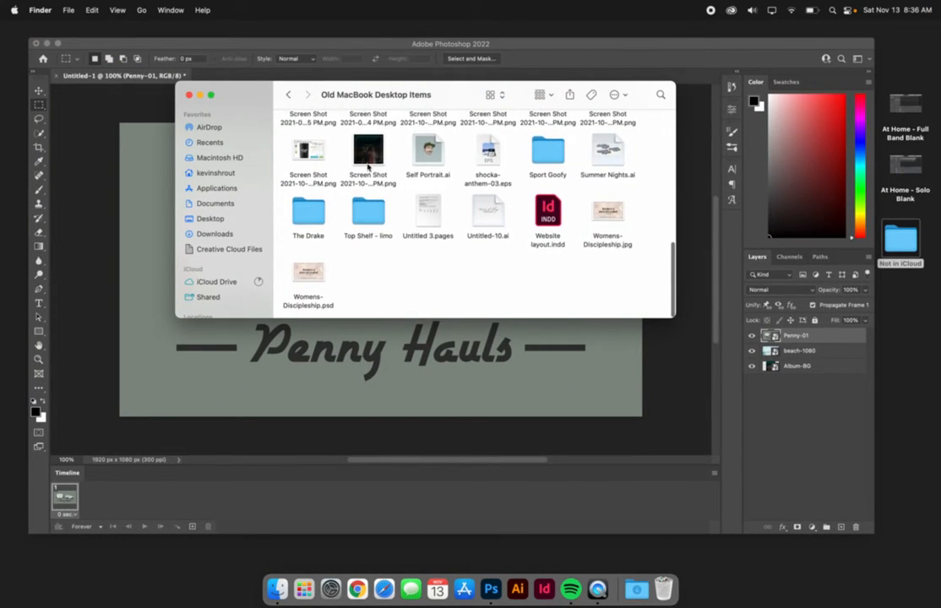
drag(607, 207, 440, 361)
key(Return)
- Place IMG_1554.jpeg from the Finder folder into the document as the topmost layer
key(ctrl+Up)
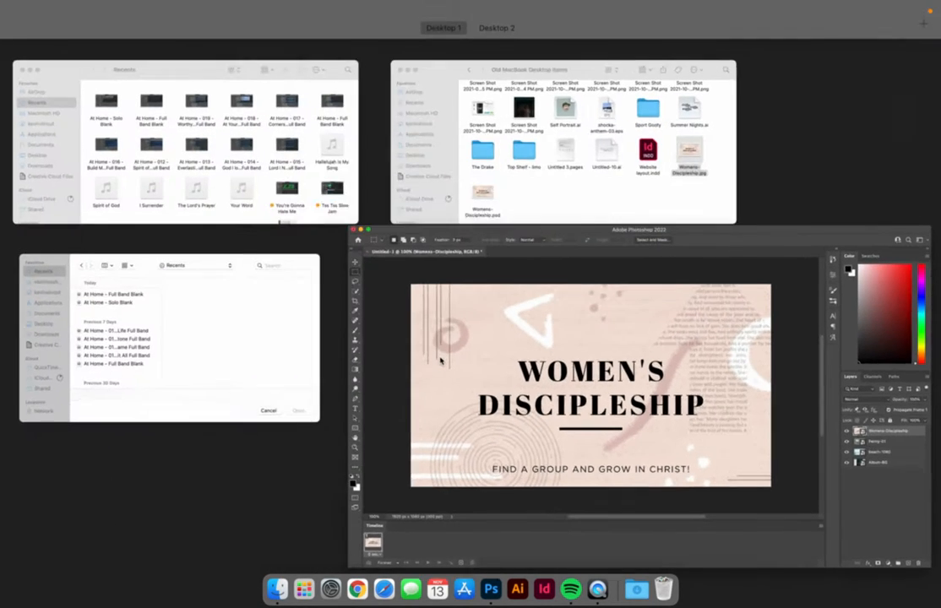
click(549, 146)
scroll(458, 267, up, 5)
scroll(458, 267, up, 3)
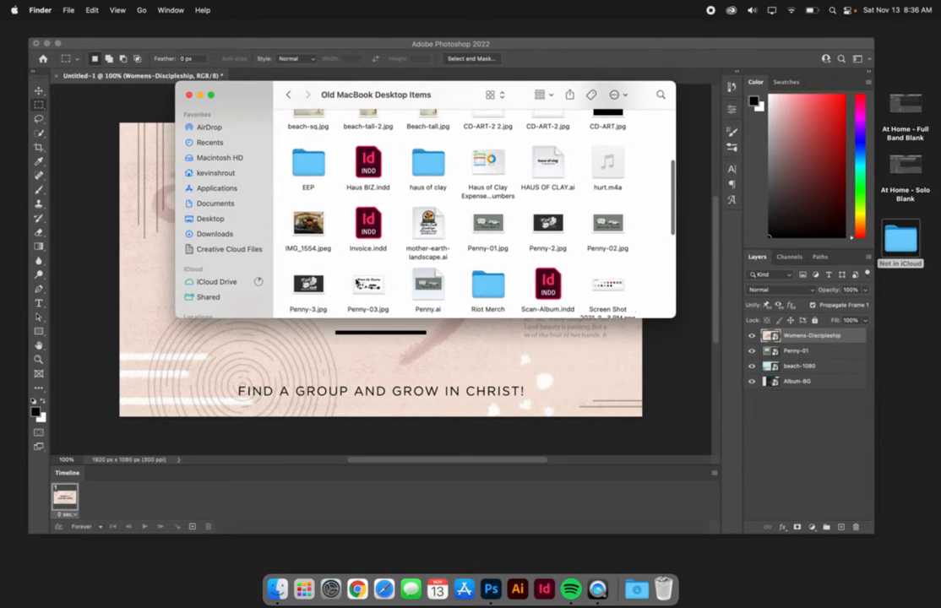
click(312, 243)
drag(312, 243, 436, 374)
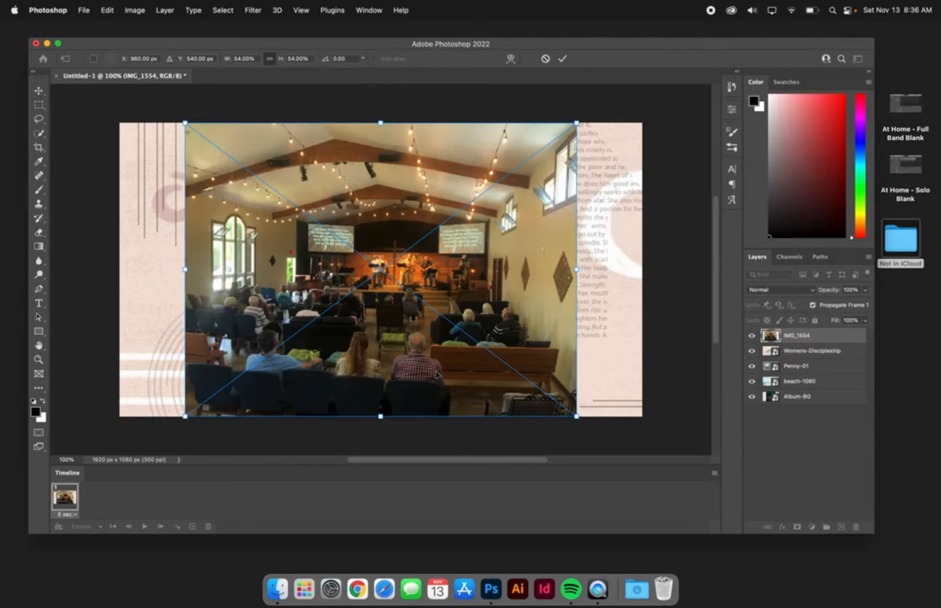
key(Return)
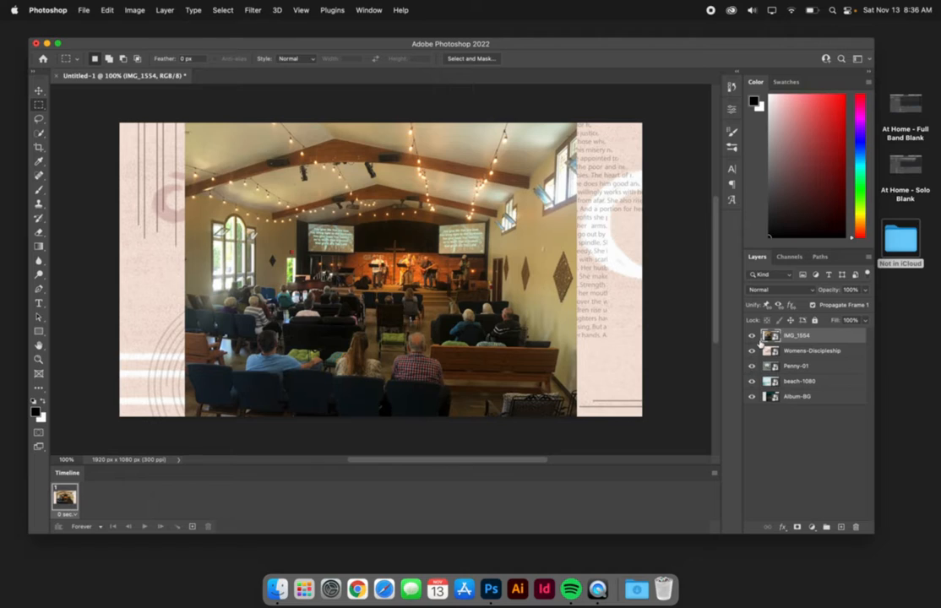
- Hide every layer except IMG_1554 in frame 1, and add a second frame showing only Womens-Discipleship
drag(751, 351, 752, 407)
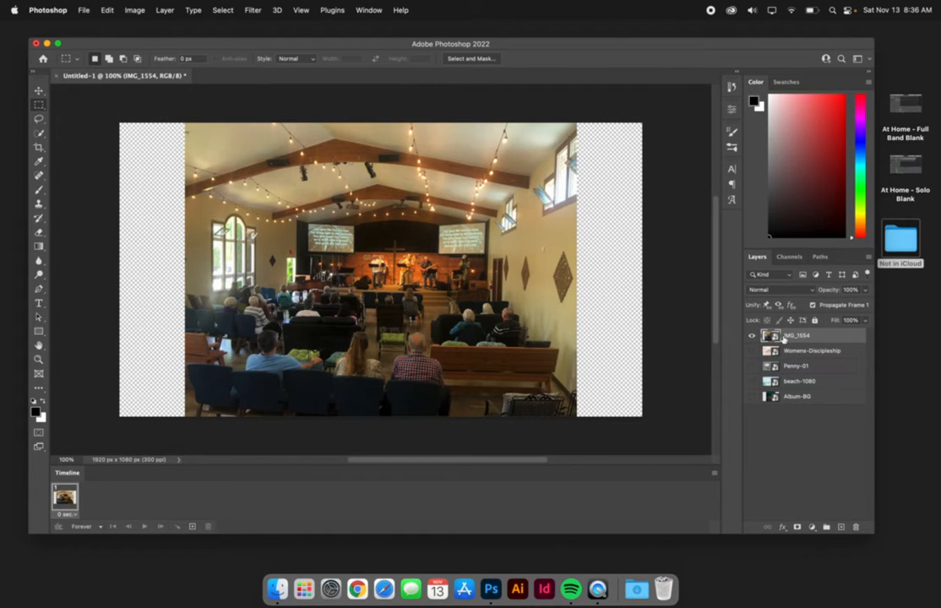
click(192, 527)
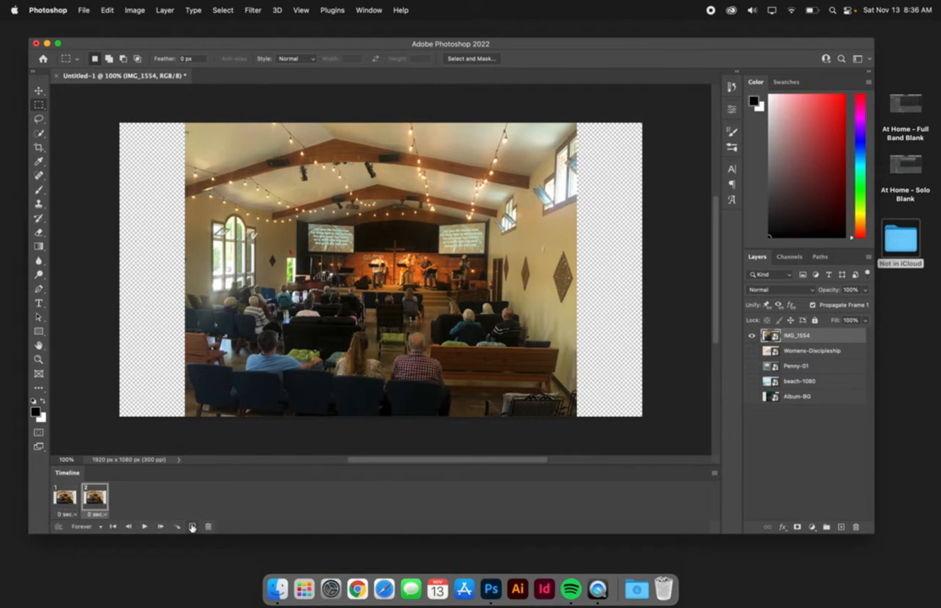
click(751, 336)
click(752, 352)
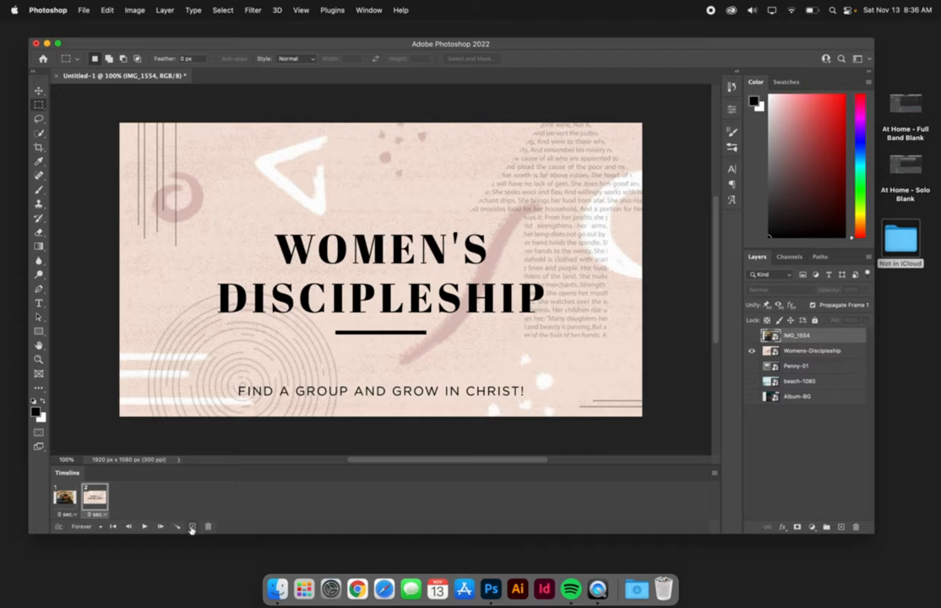
- Add a third animation frame that shows only the Penny-01 layer
click(191, 527)
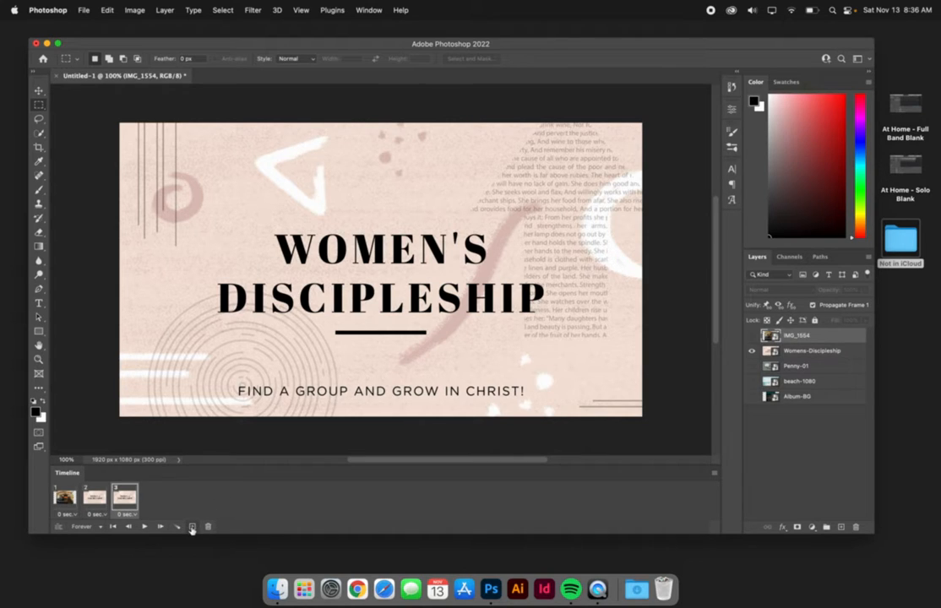
click(752, 351)
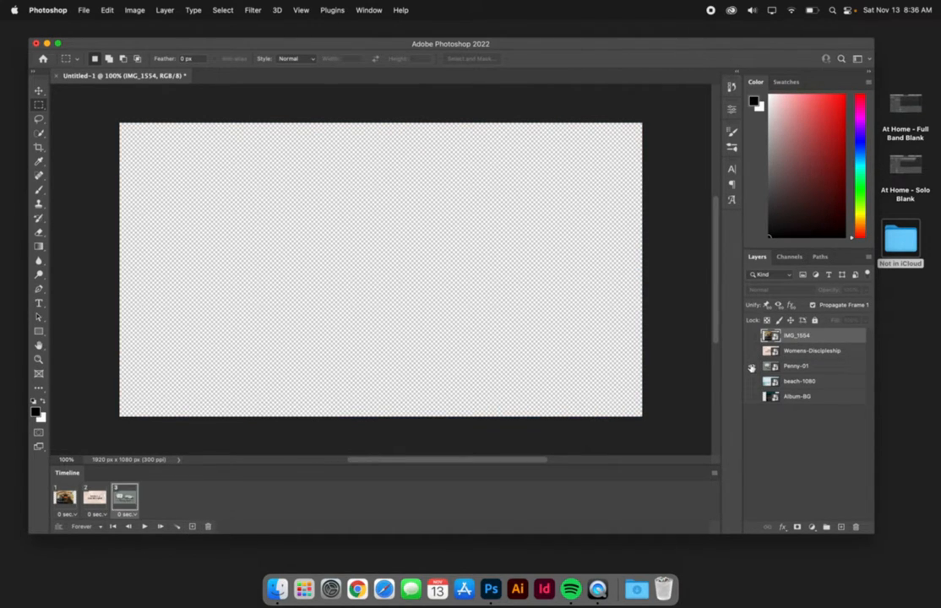
click(752, 366)
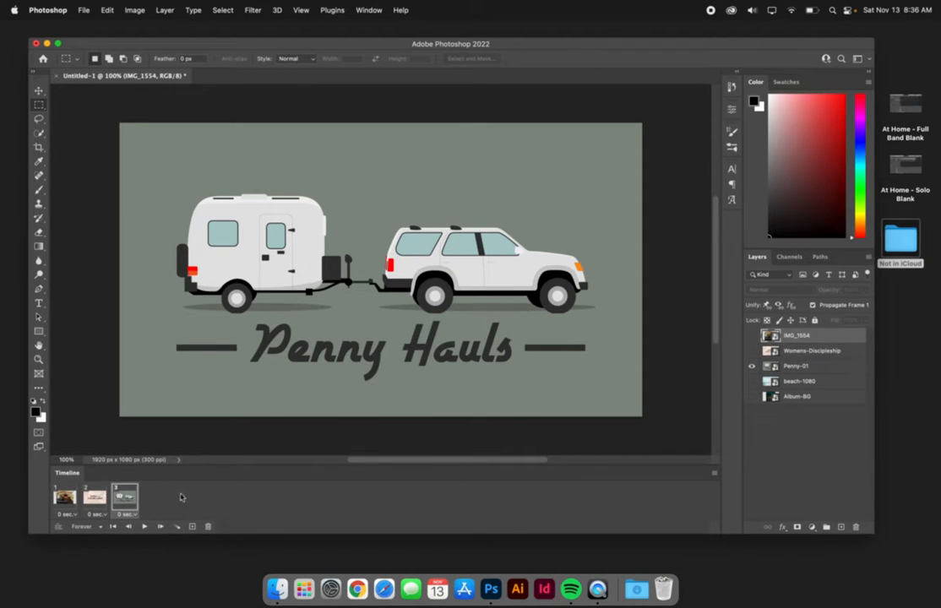
- Add a fourth animation frame that shows only the beach-1080 layer
click(193, 526)
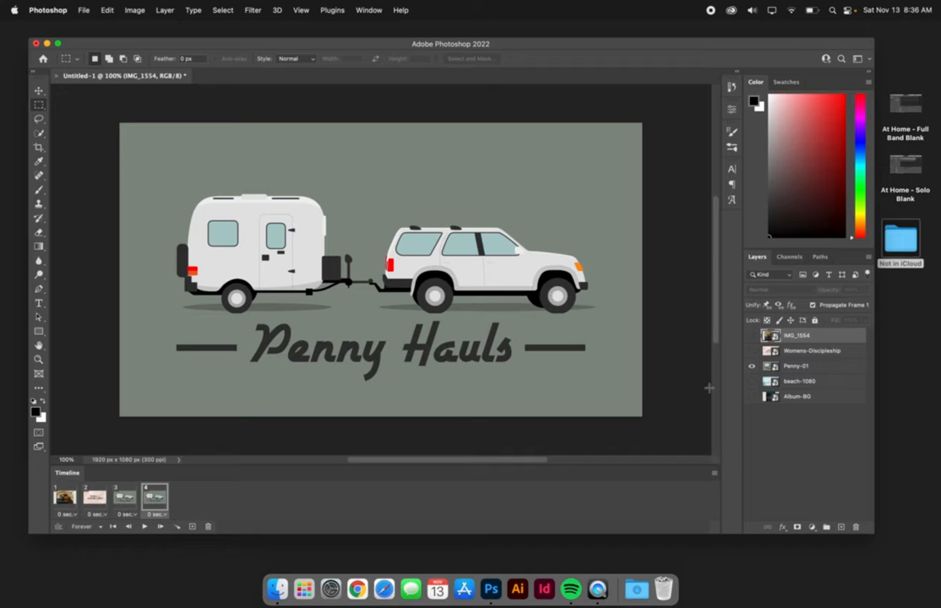
click(751, 366)
click(751, 381)
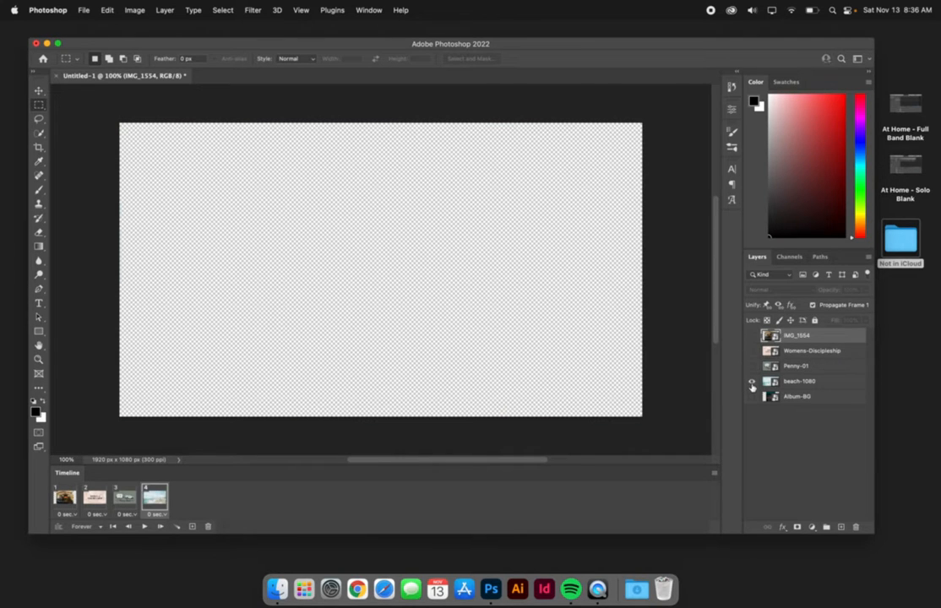
- Add a fifth animation frame that shows only the Album-BG layer
click(193, 526)
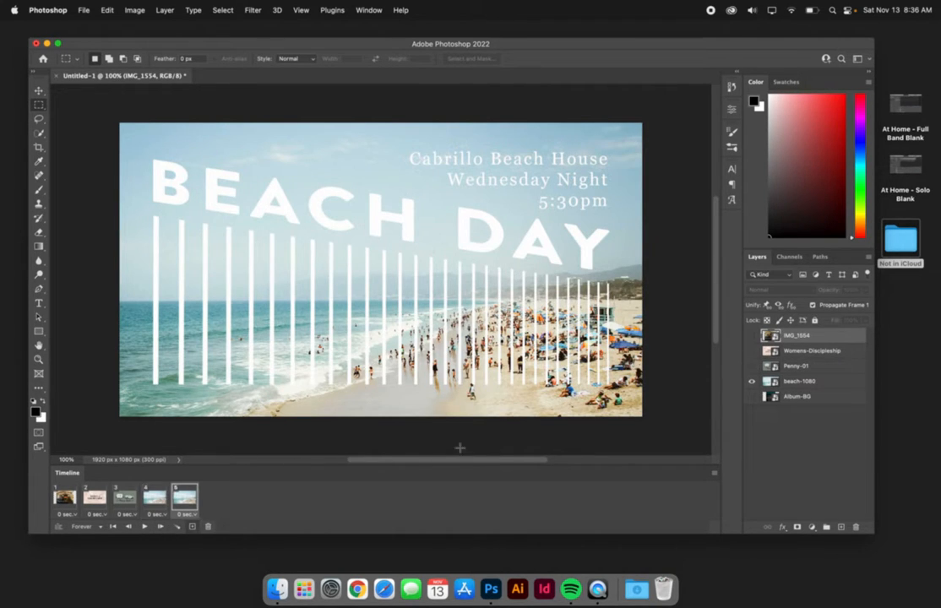
click(752, 381)
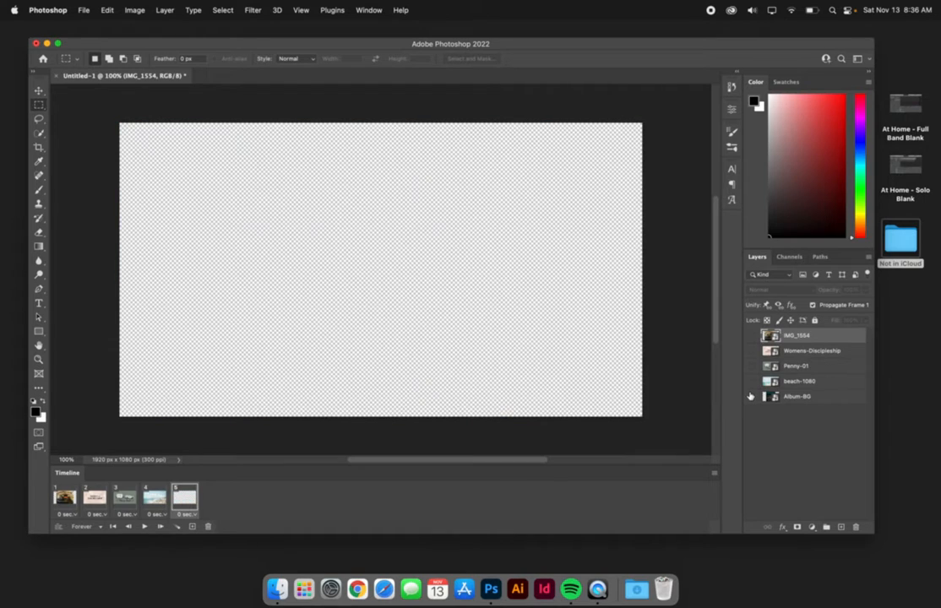
click(750, 396)
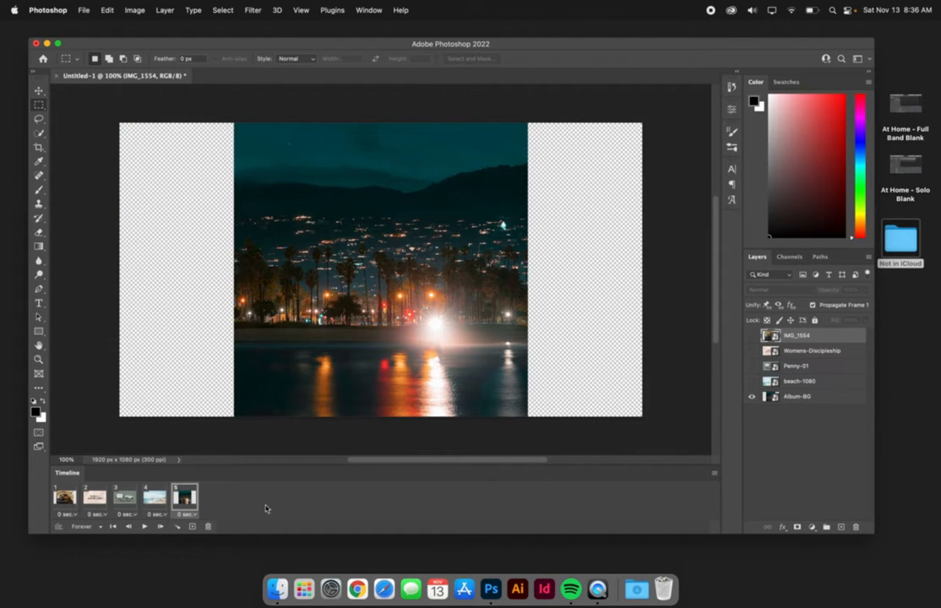
- Play the animation briefly, and set a custom delay of 6 seconds for all five frames
click(145, 529)
click(145, 529)
click(181, 500)
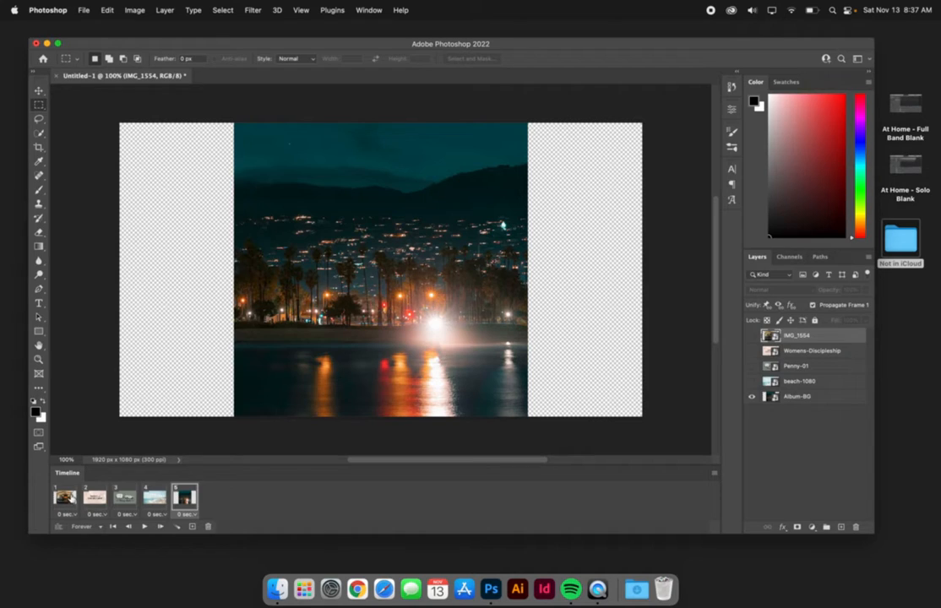
click(76, 514)
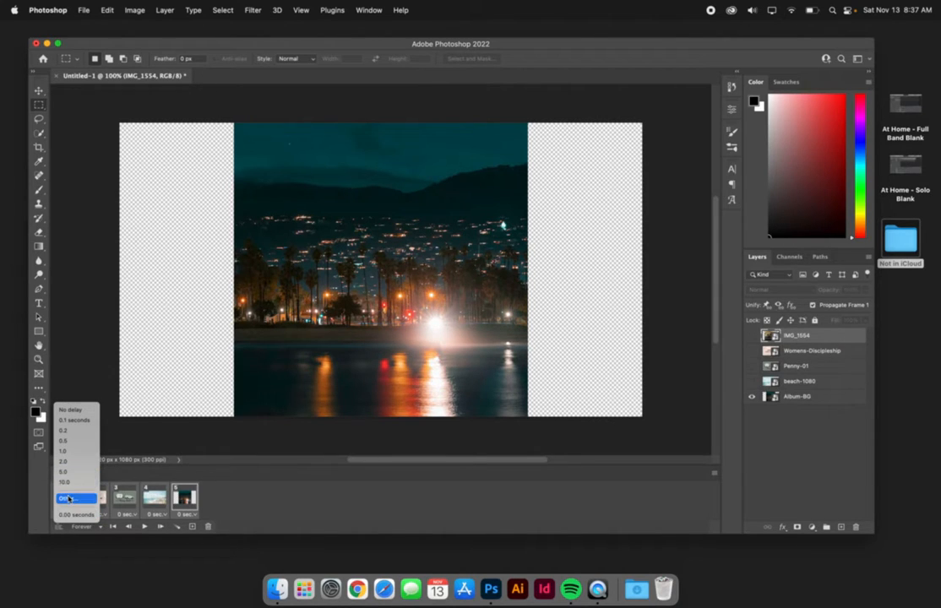
click(70, 498)
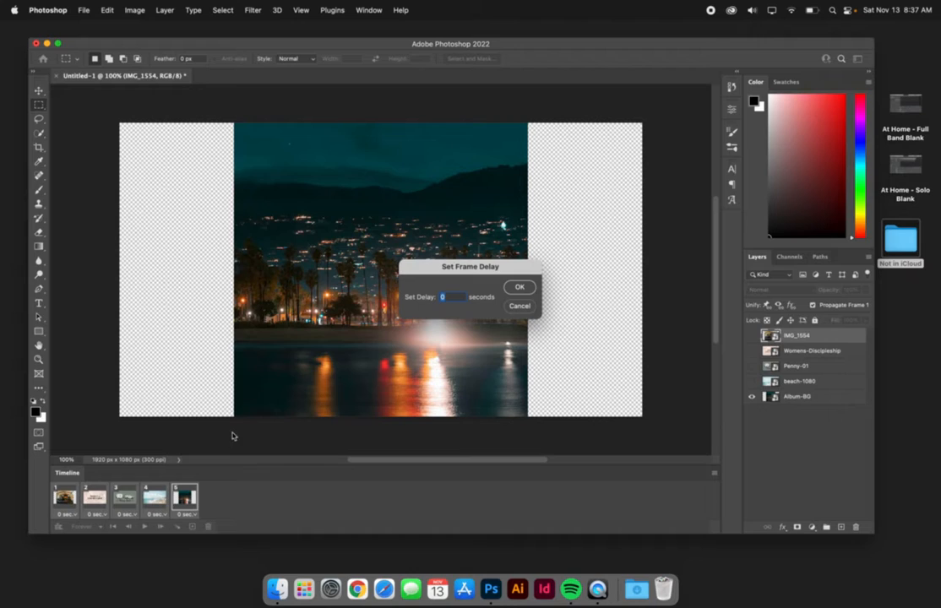
text(6)
click(519, 287)
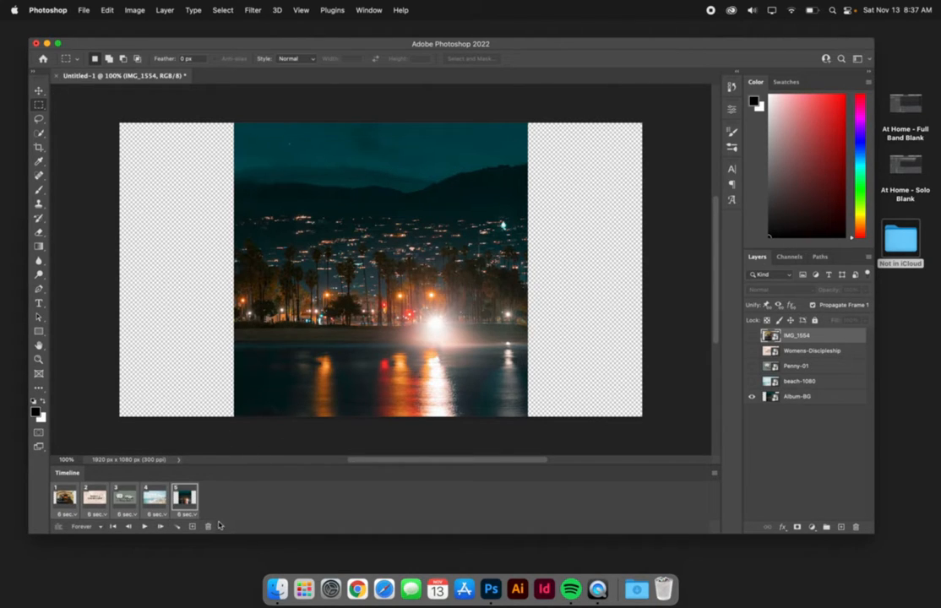
- Play the animation to check the frame timing, look at the looping options without changing them, and stop playback
click(144, 527)
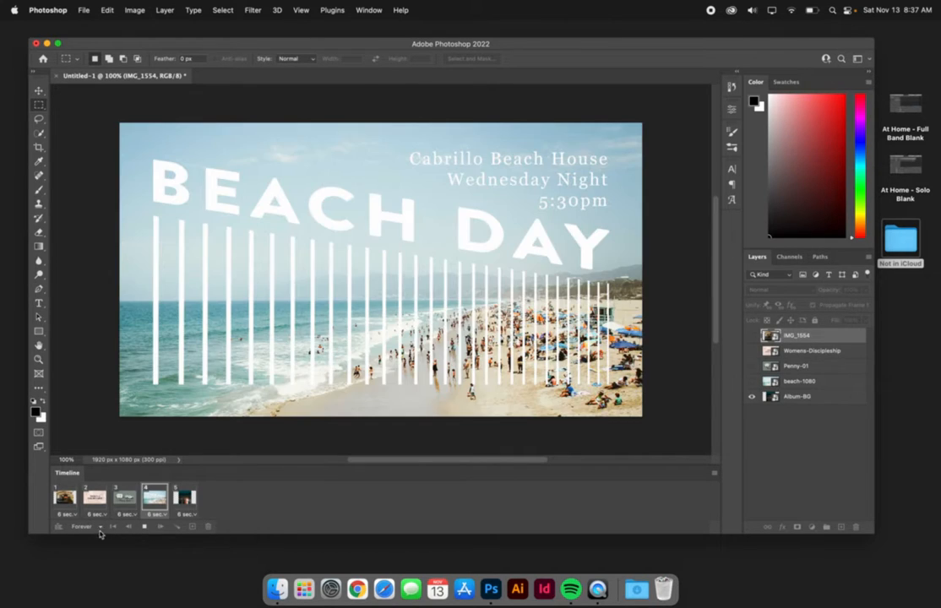
click(97, 528)
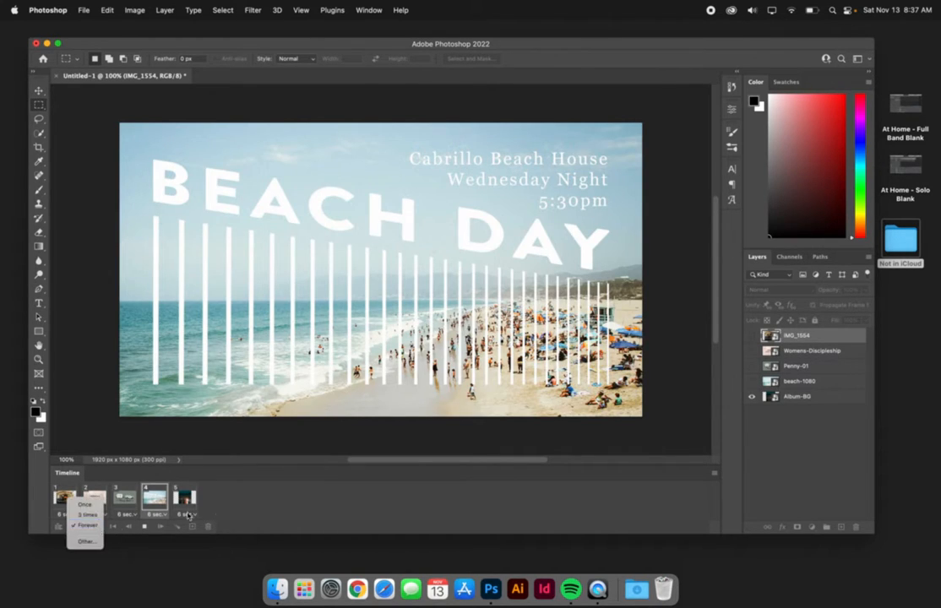
click(282, 505)
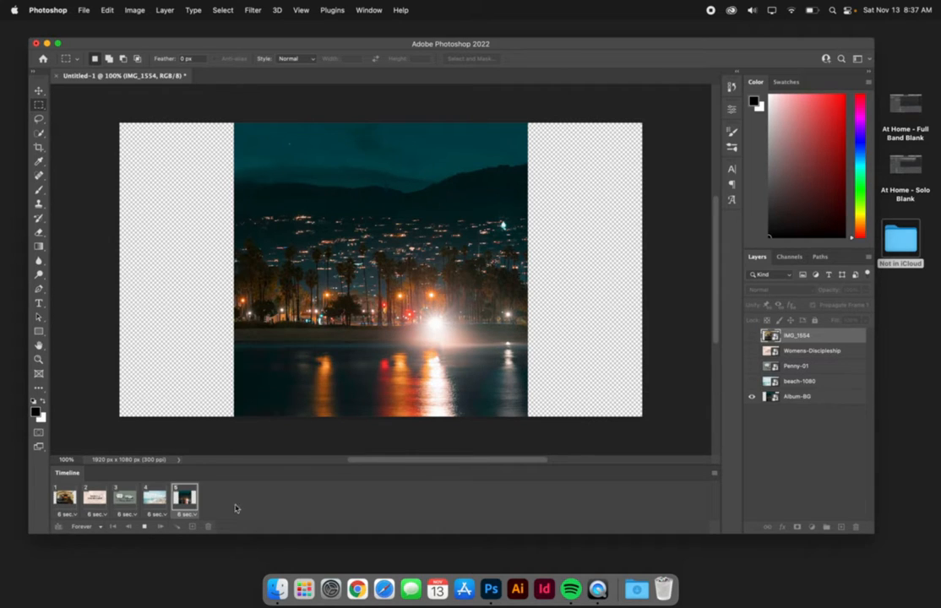
click(145, 527)
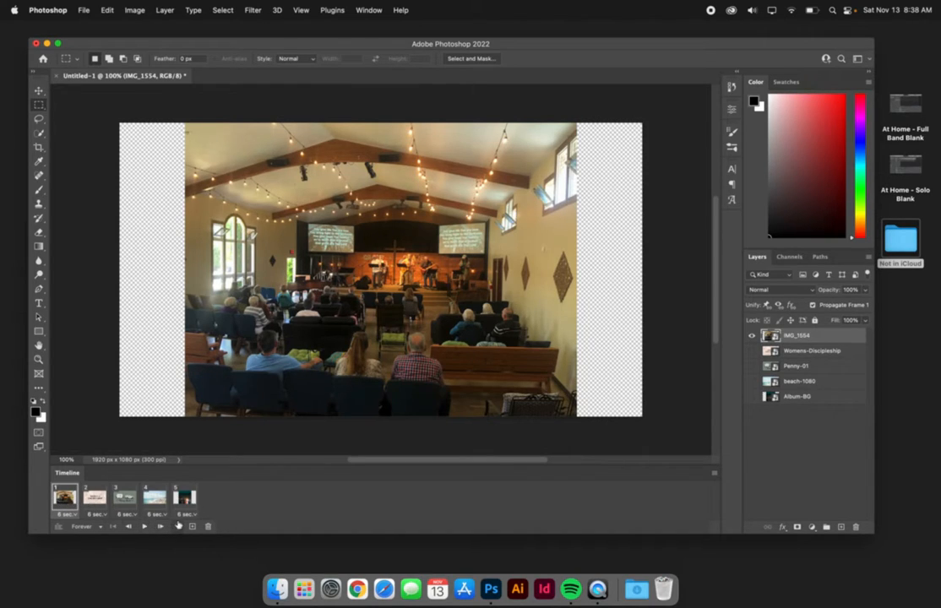
- Duplicate frame 1 and blend the copy by showing Womens-Discipleship beneath IMG_1554 at 50% opacity
click(192, 527)
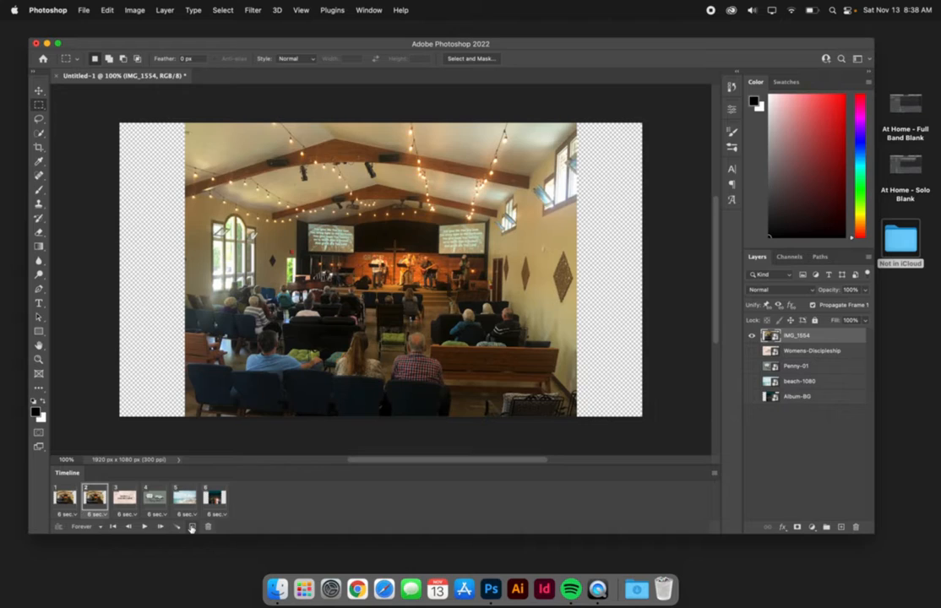
click(752, 351)
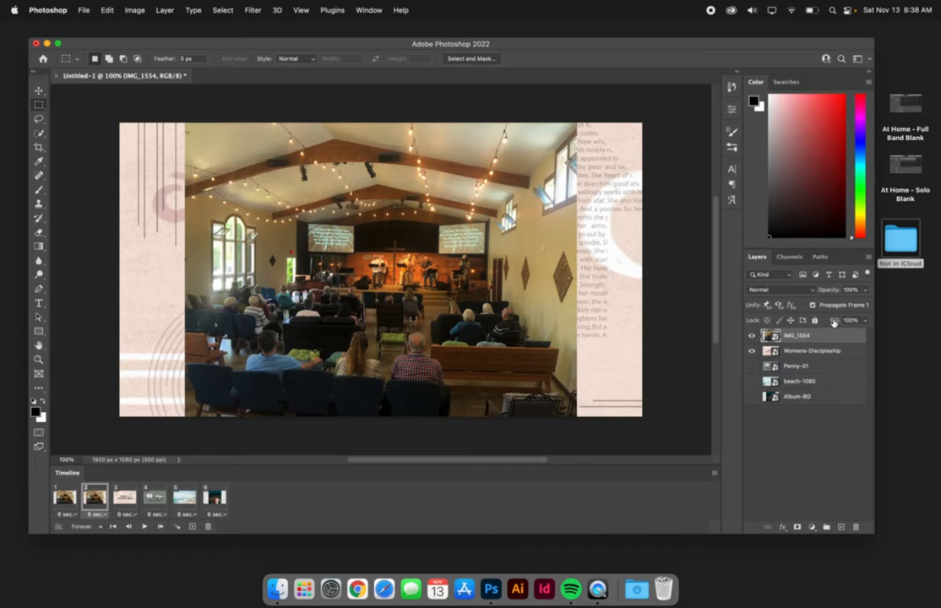
drag(833, 321, 918, 337)
drag(831, 293, 804, 293)
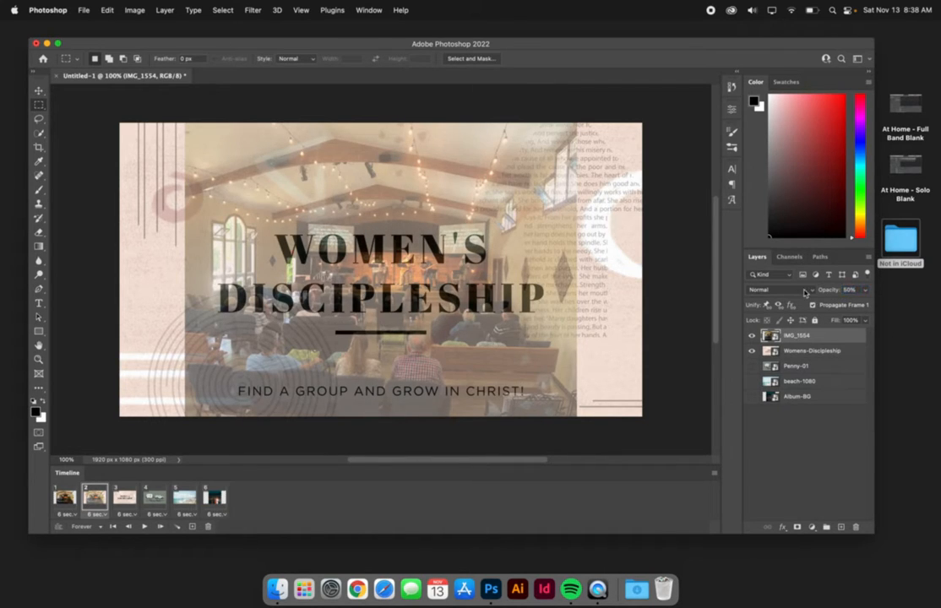
- Set the blended second frame's delay to 0.5 seconds and return to frame 1
click(96, 514)
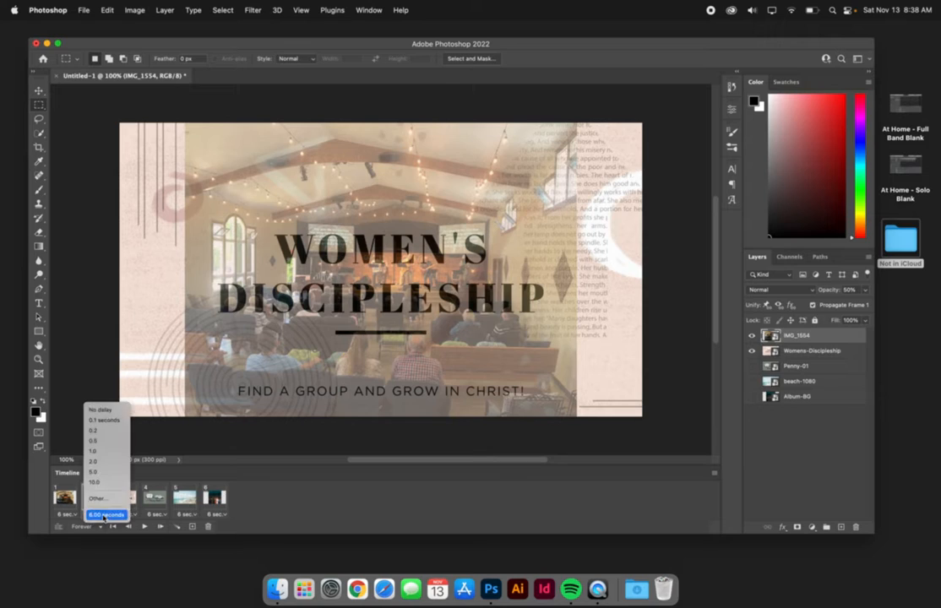
click(102, 432)
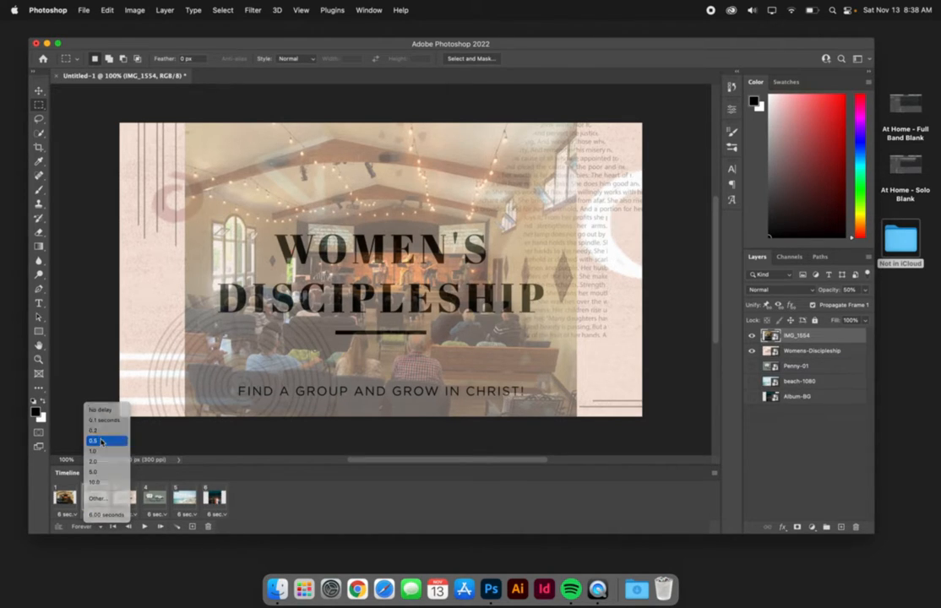
click(66, 497)
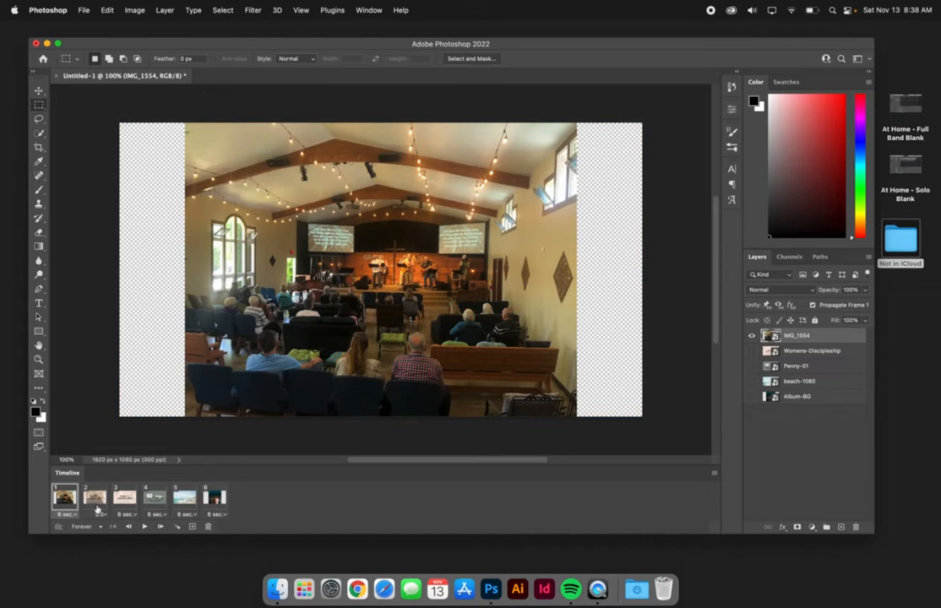
- Set the second frame to No delay and preview the transition from frame 1 to frame 3
click(101, 513)
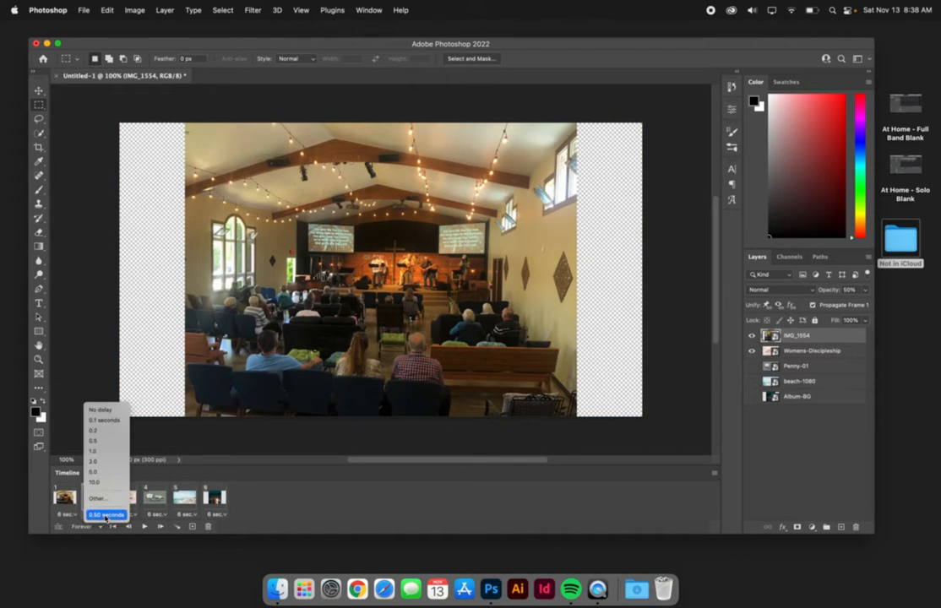
click(100, 410)
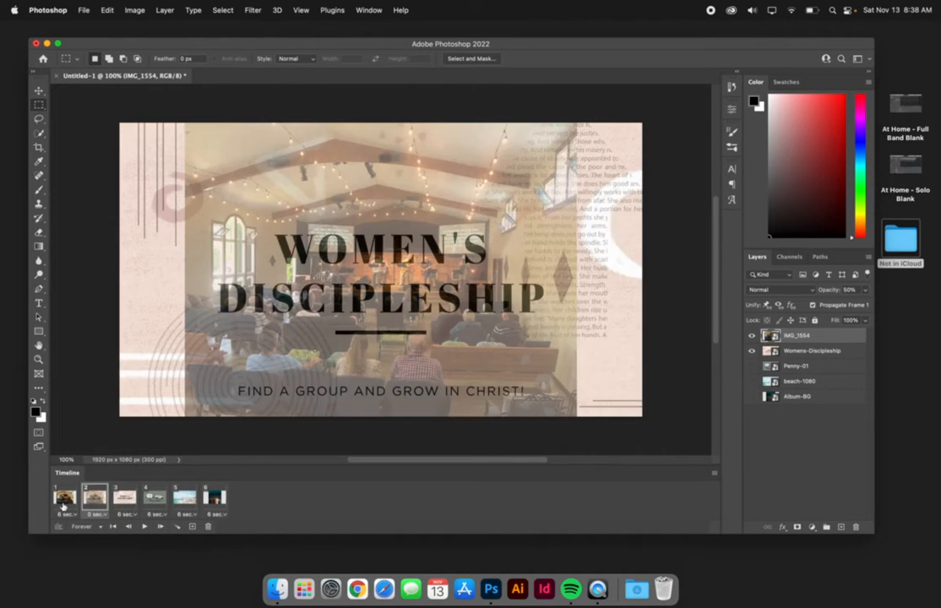
click(64, 500)
click(144, 527)
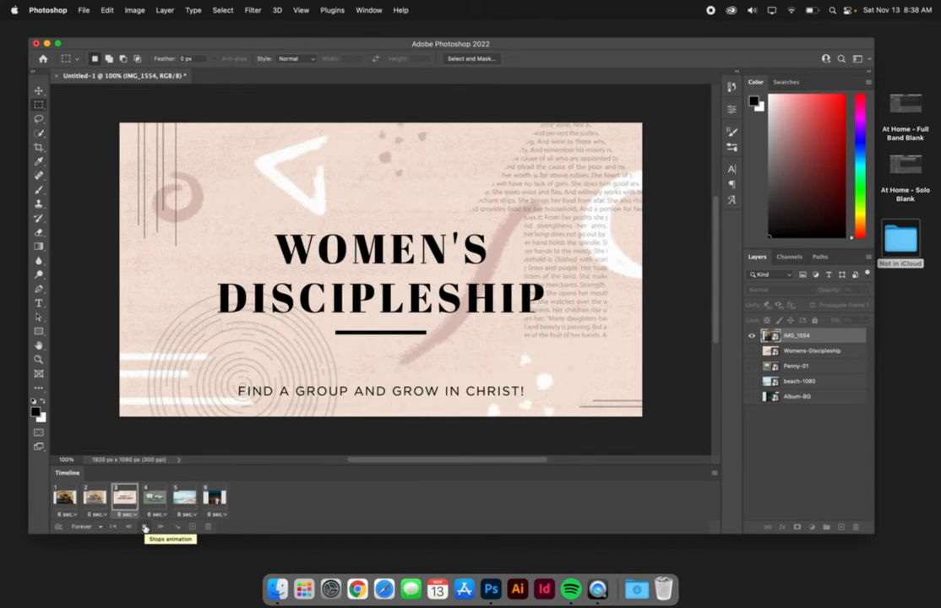
click(144, 527)
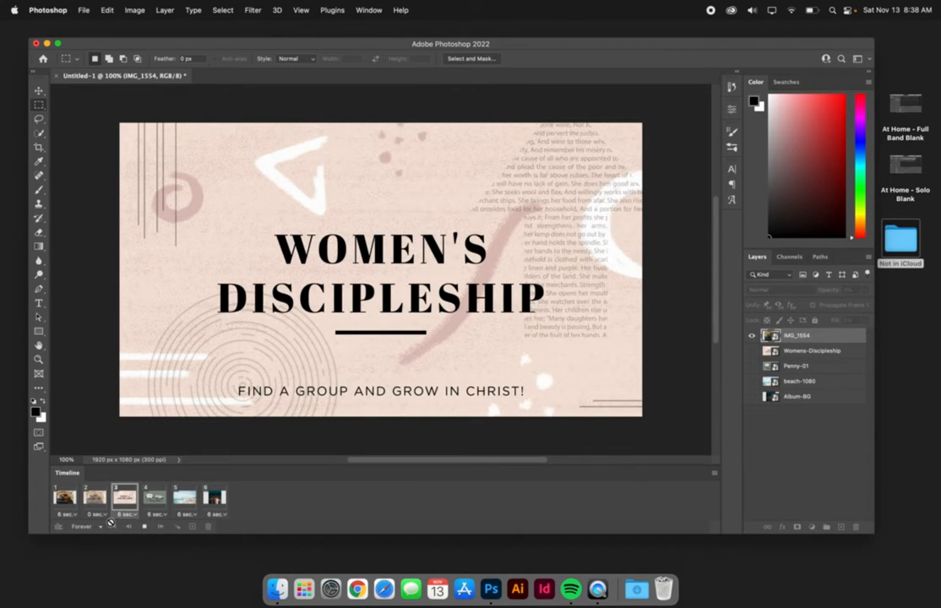
- Set the second frame's delay to 0.2 seconds and preview the transition from frame 1
click(124, 514)
click(101, 430)
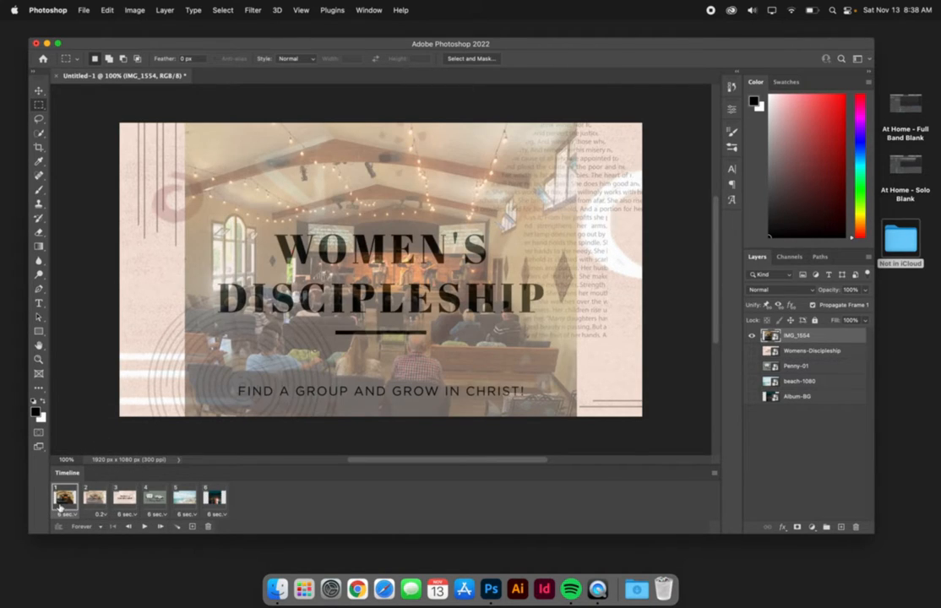
click(61, 501)
click(144, 526)
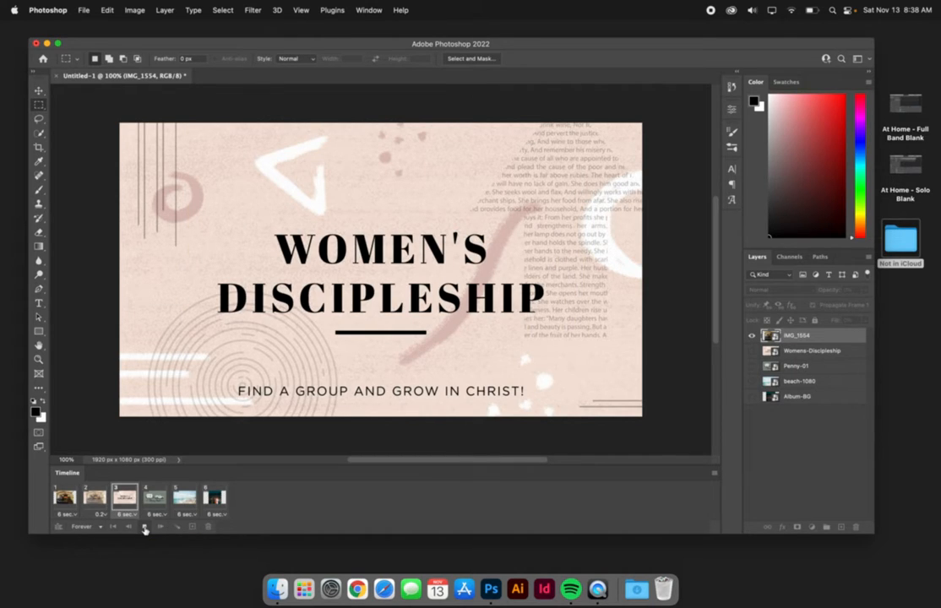
click(144, 529)
- Set the second frame's delay to 0.1 seconds and preview the transition from frame 1
click(100, 513)
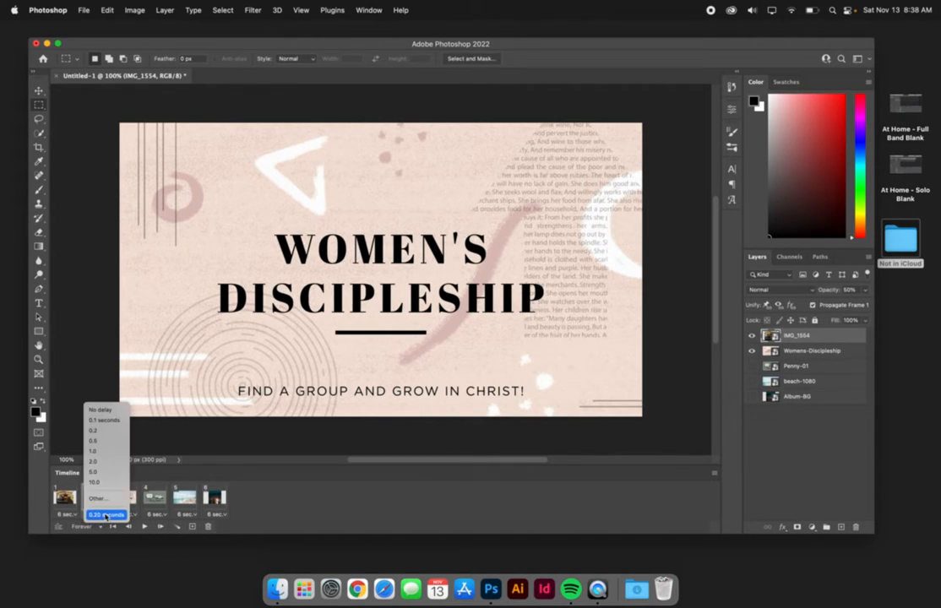
click(104, 420)
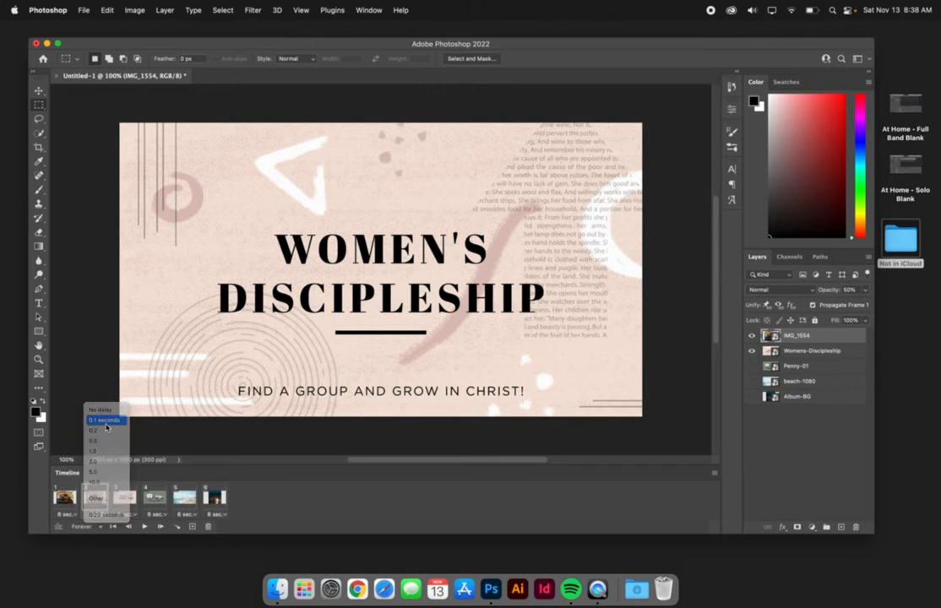
click(65, 498)
click(144, 527)
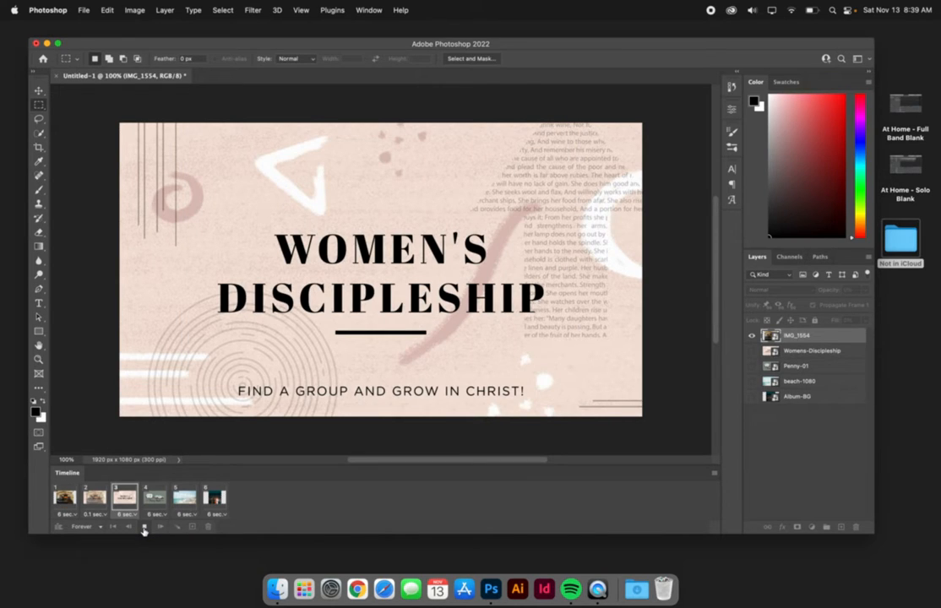
click(143, 529)
- Duplicate frame 1 and the Womens-Discipleship frame to add one intermediate frame on each side of the 50% blend
click(66, 499)
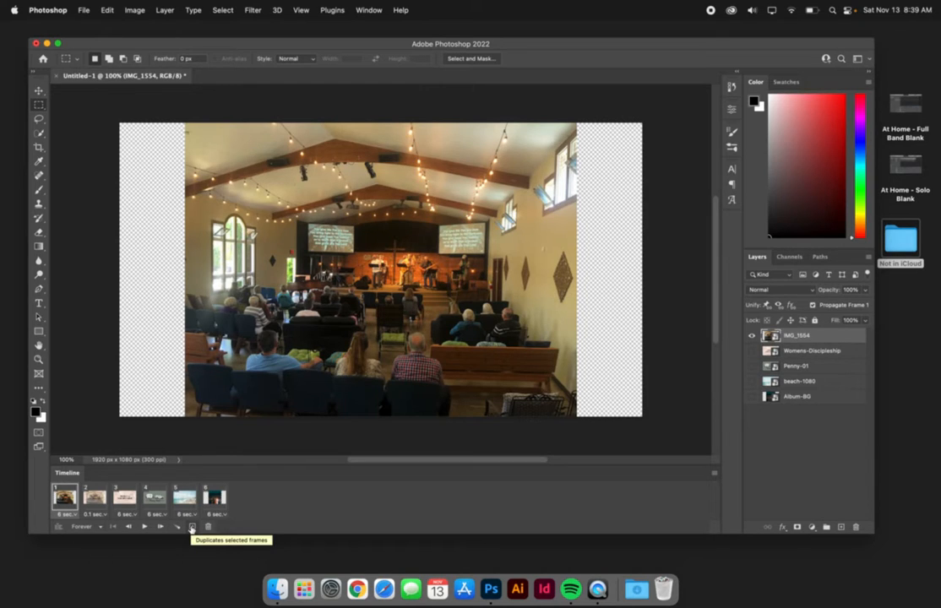
click(191, 527)
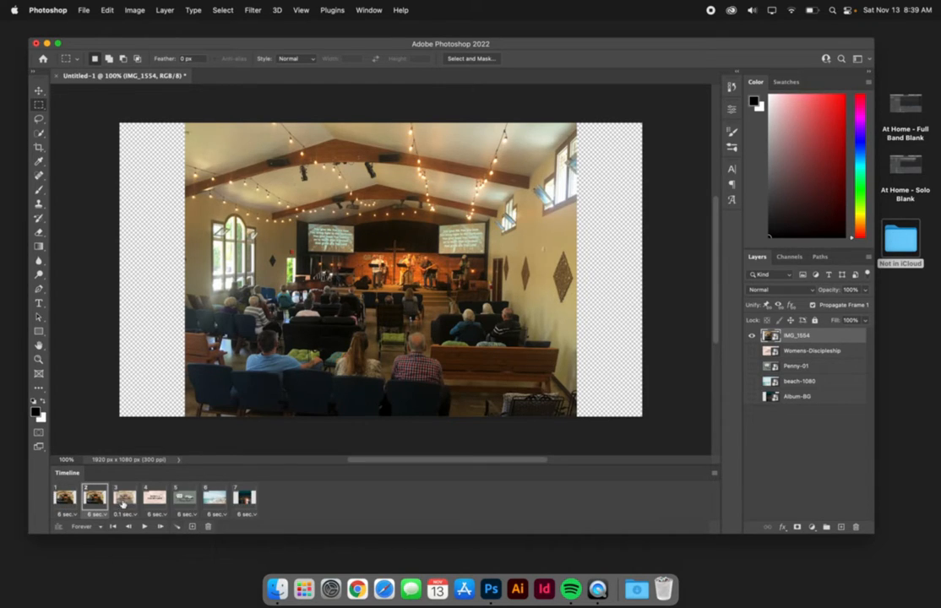
click(160, 503)
click(192, 527)
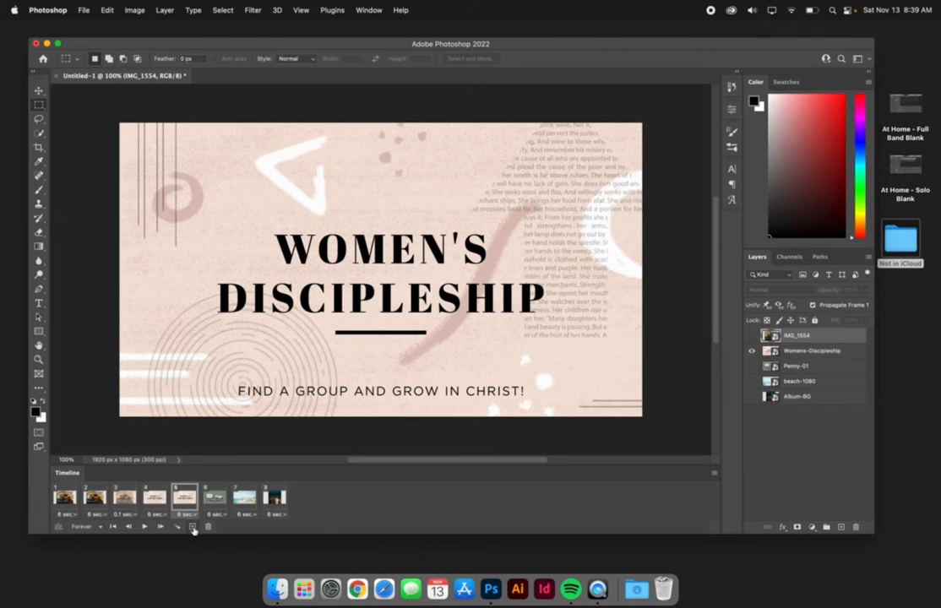
click(146, 503)
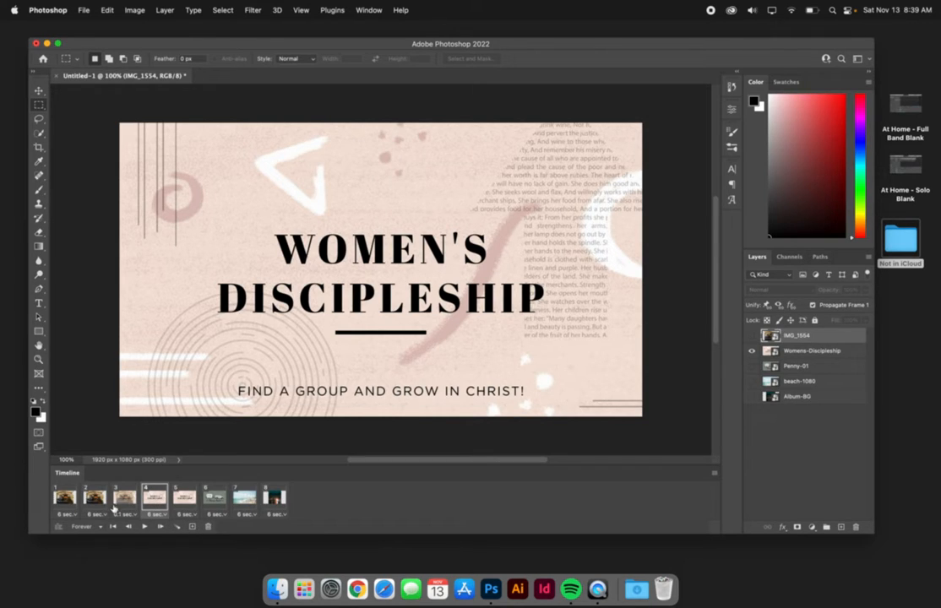
- Set the three transition frames 2, 3 and 4 to No delay
click(126, 514)
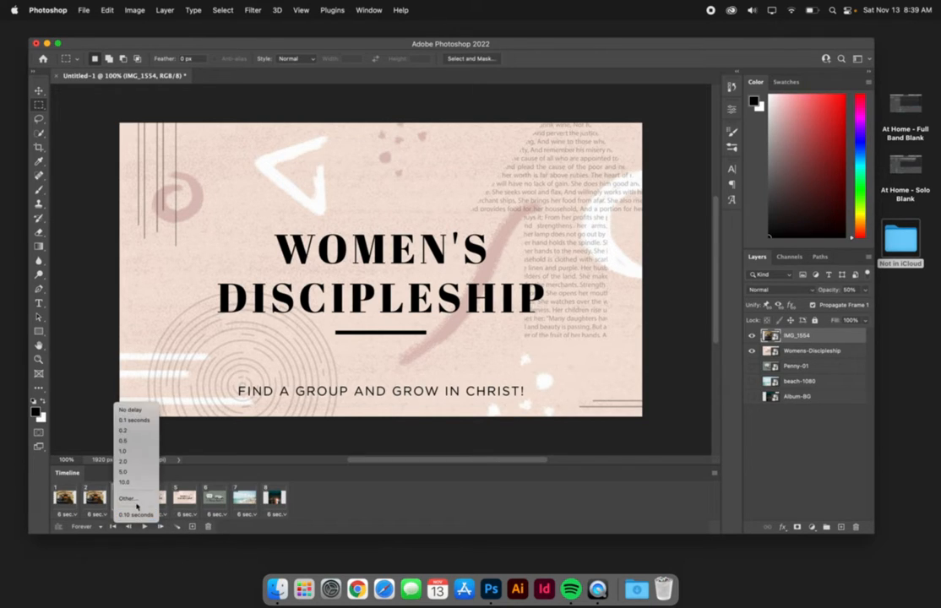
click(131, 410)
click(106, 516)
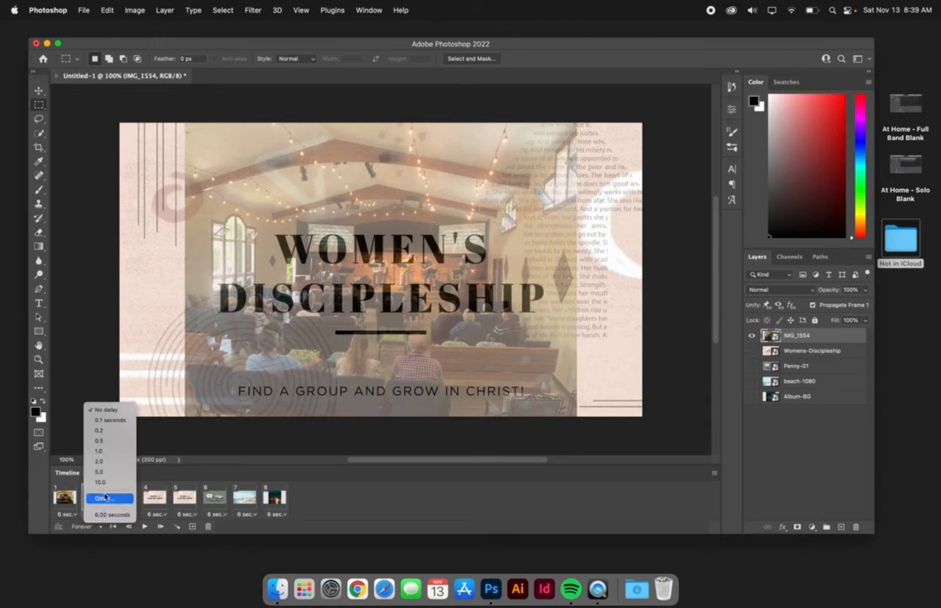
click(108, 412)
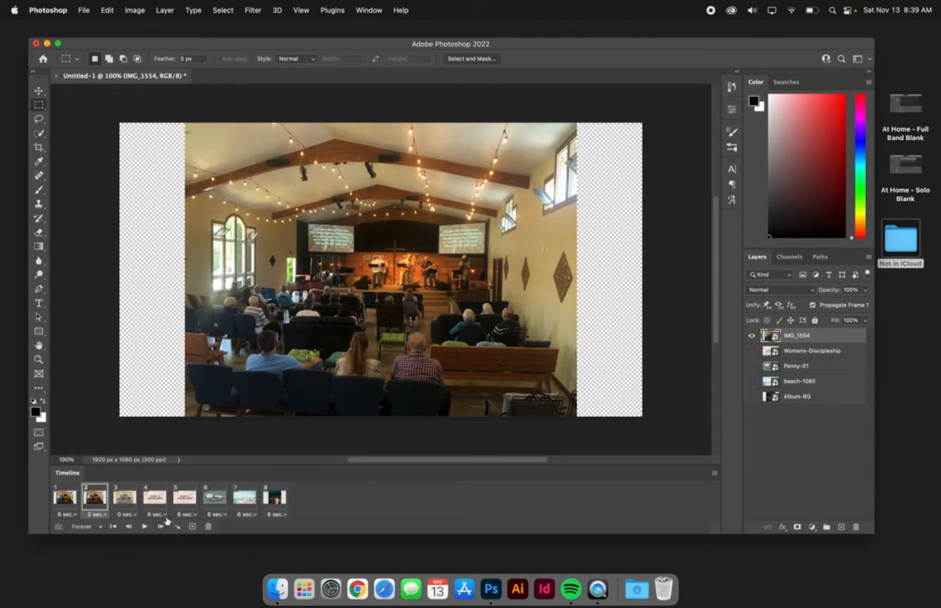
click(156, 515)
click(165, 410)
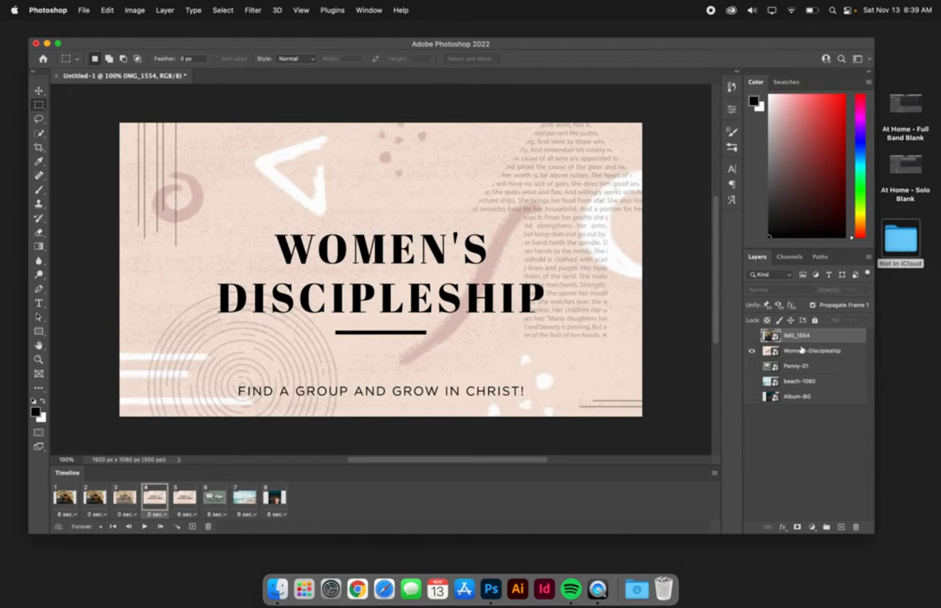
- In frame 4, show the IMG_1554 layer over Womens-Discipleship and set its opacity to 25%
click(752, 335)
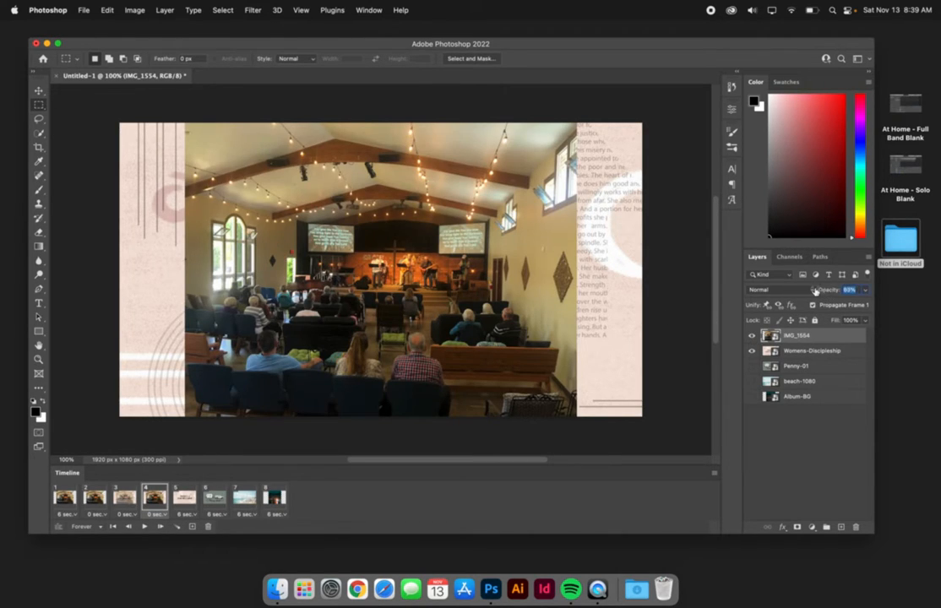
key(4)
drag(797, 292, 788, 292)
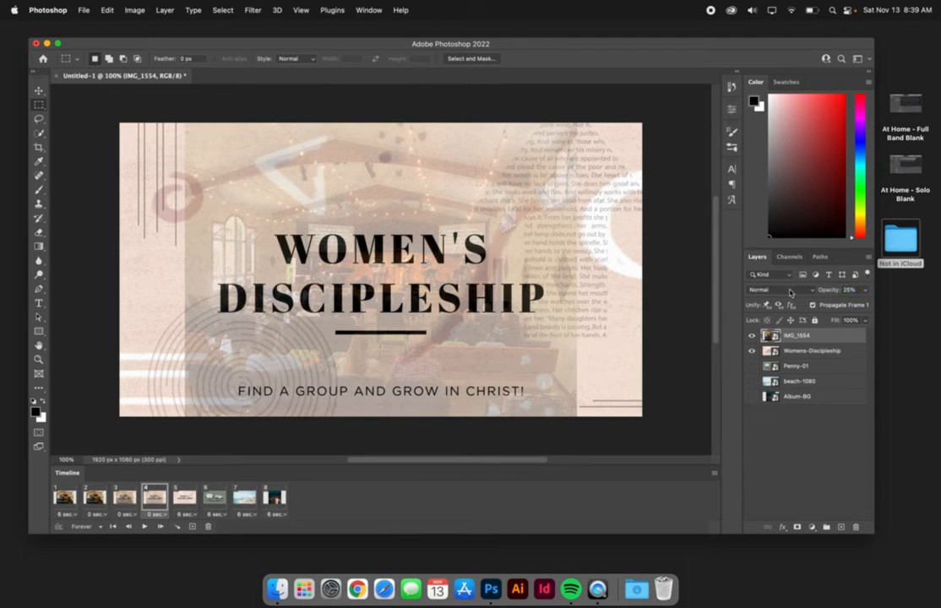
- In frame 2, show the Womens-Discipleship layer and set the IMG_1554 layer's opacity to 75%
click(96, 497)
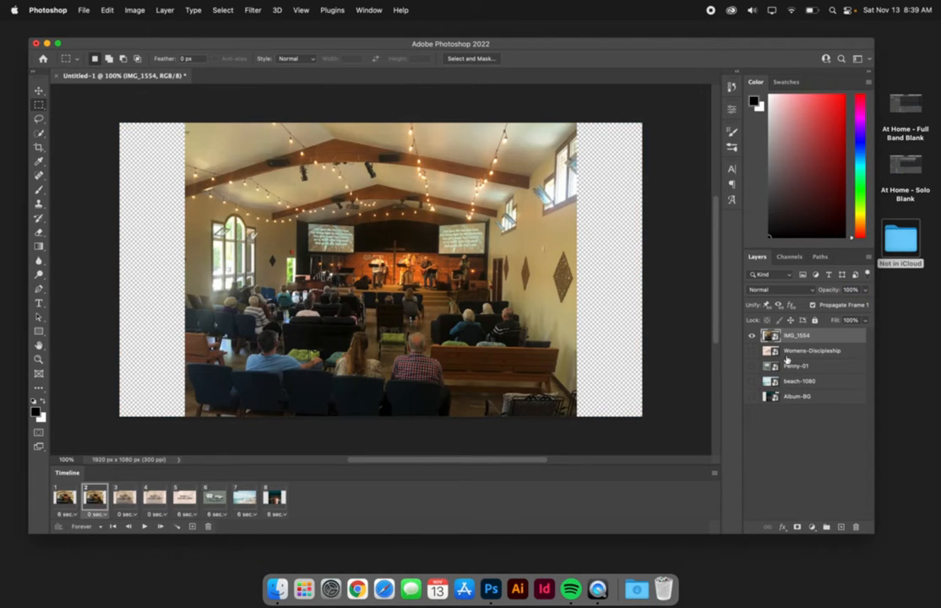
click(752, 351)
drag(824, 292, 812, 293)
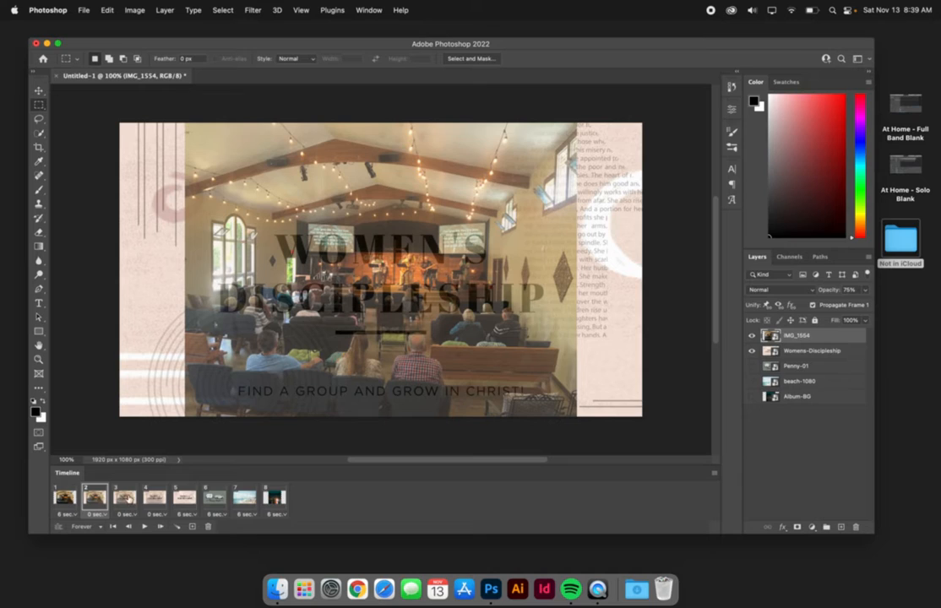
- Inspect frames 1 to 5 one by one to check the stepped crossfade from IMG_1554 to Womens-Discipleship
click(65, 497)
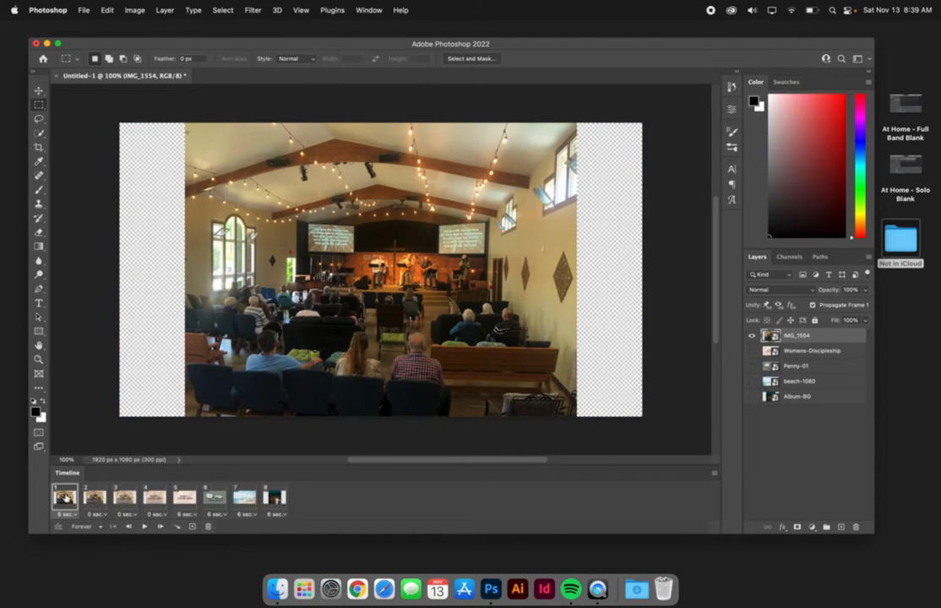
click(95, 498)
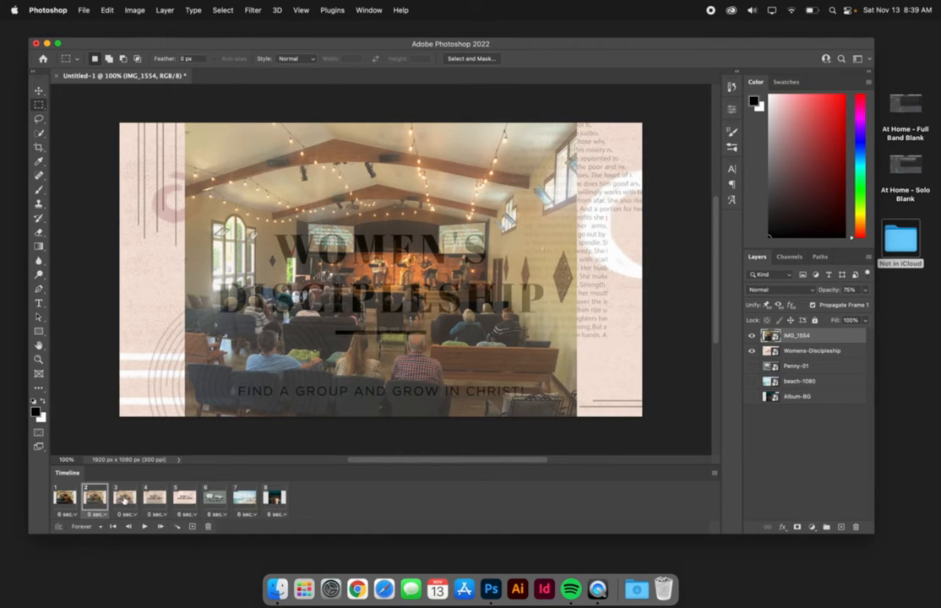
click(124, 497)
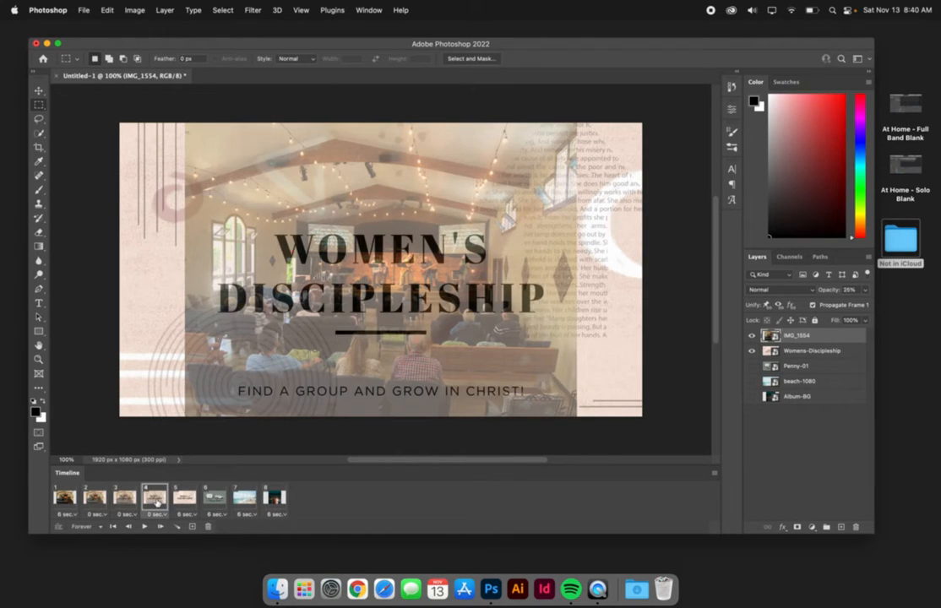
click(155, 500)
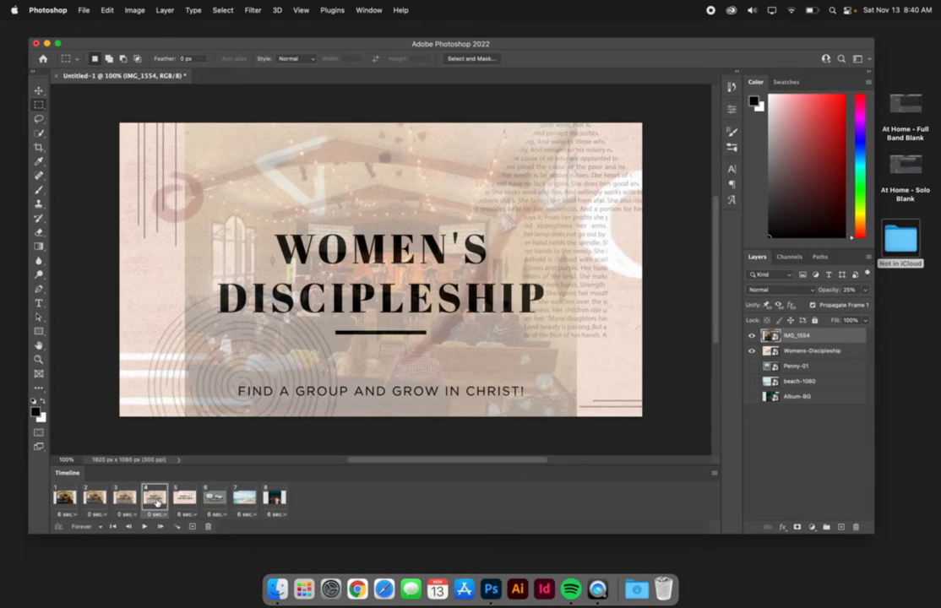
click(184, 499)
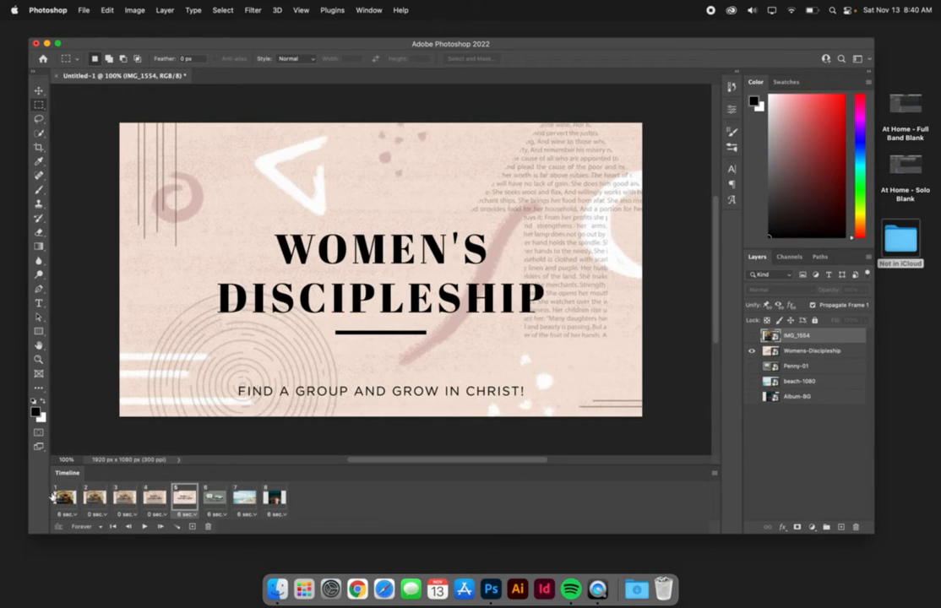
- Play the animation from frame 1 through the crossfade and stop it at the Penny-01 frame
click(65, 497)
click(145, 527)
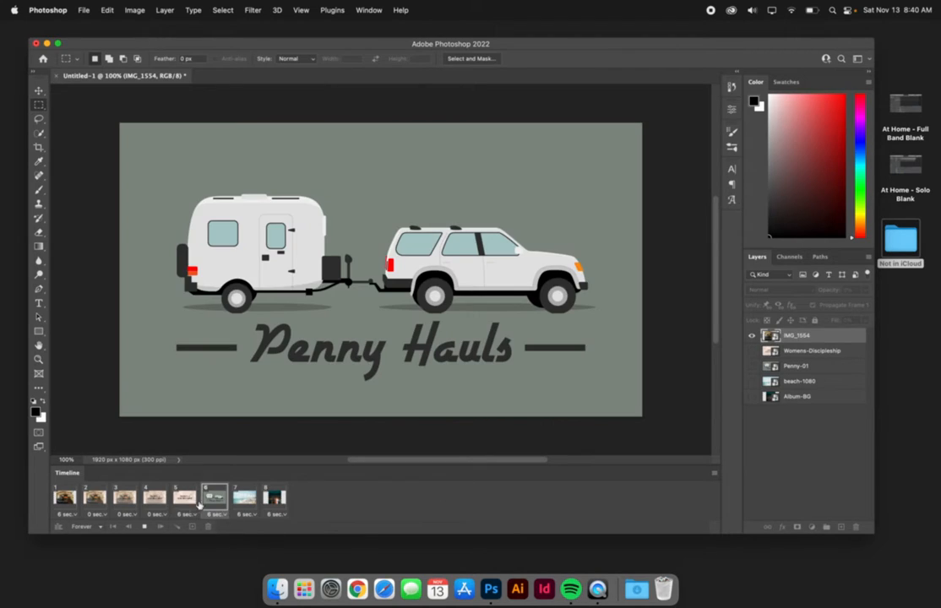
click(145, 529)
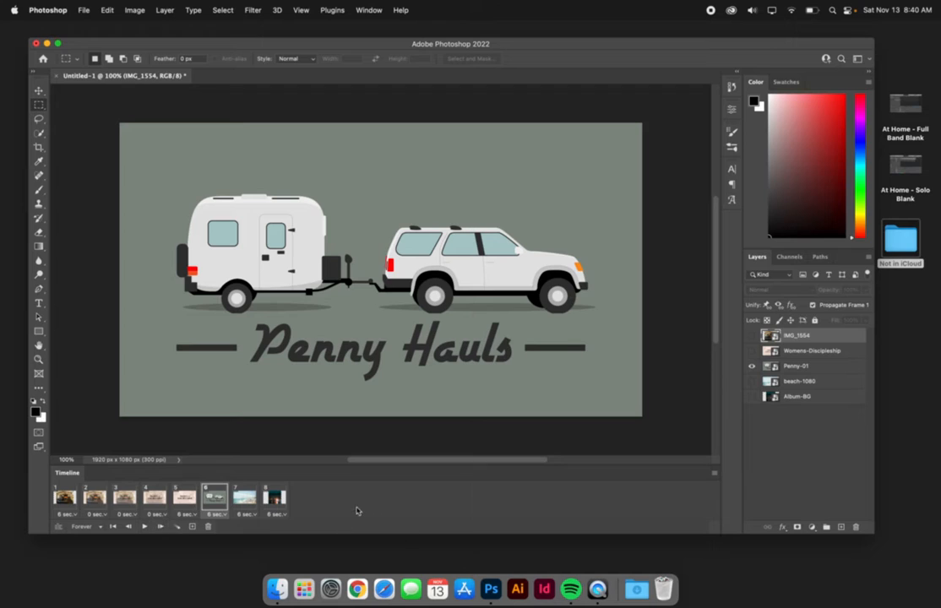
- Open the animation in Save for Web (Legacy) from its last frame, and enlarge and reposition the export window for a fuller preview
click(281, 499)
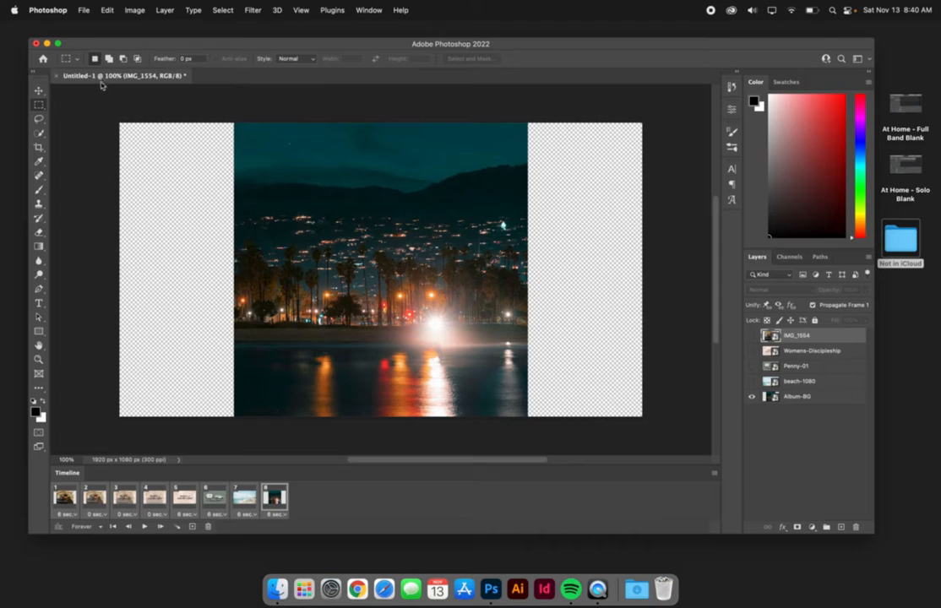
click(83, 10)
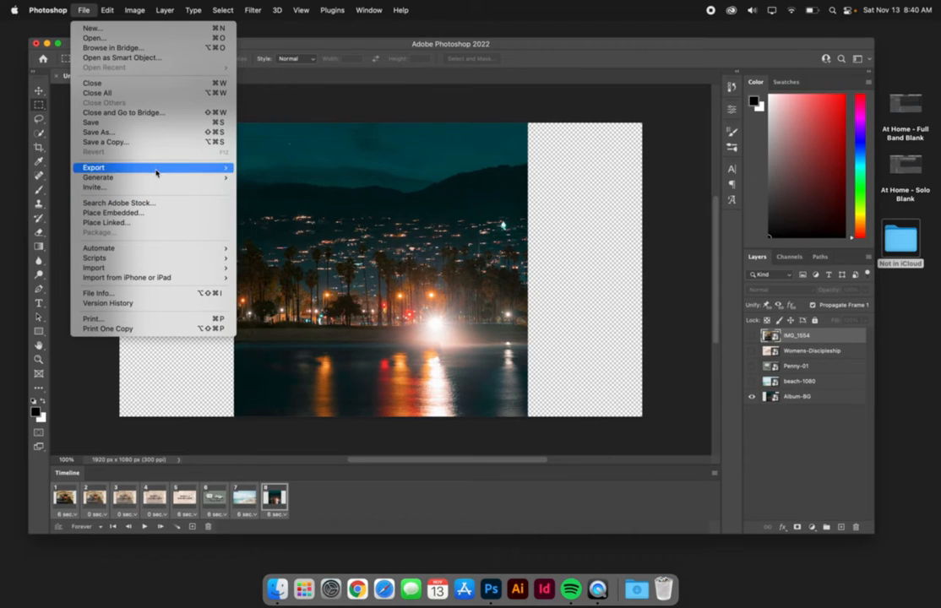
mouse_move(157, 168)
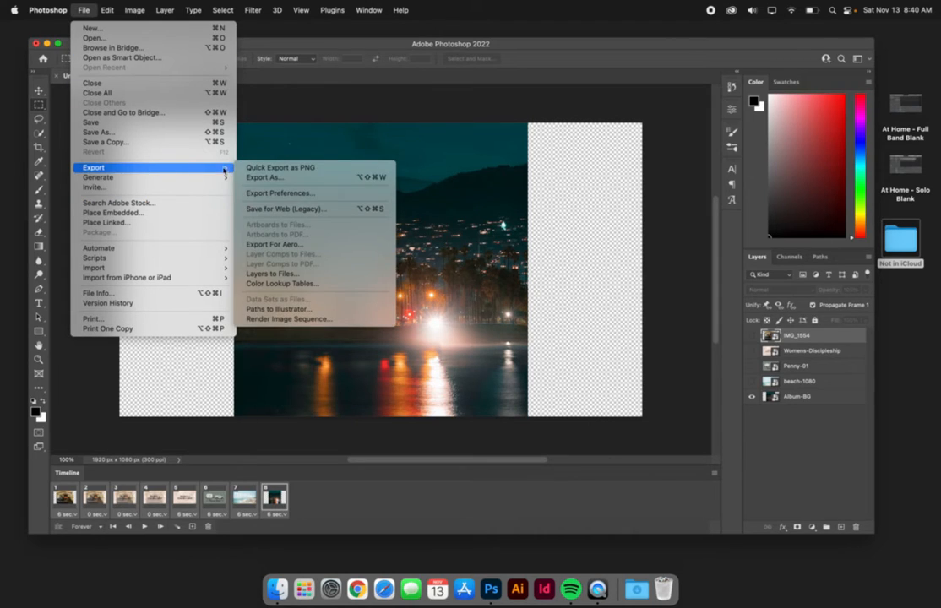
click(318, 214)
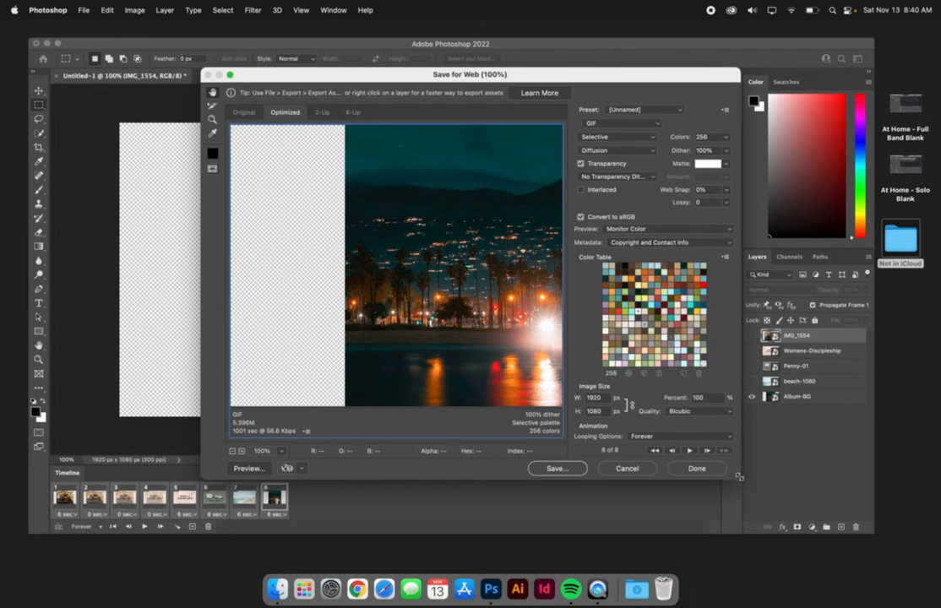
drag(740, 479, 844, 541)
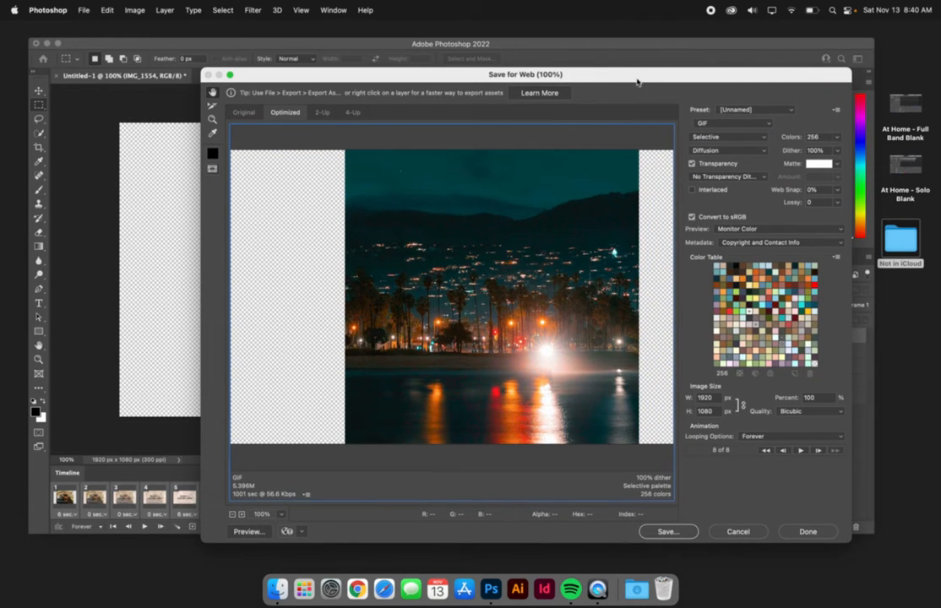
drag(633, 79, 492, 64)
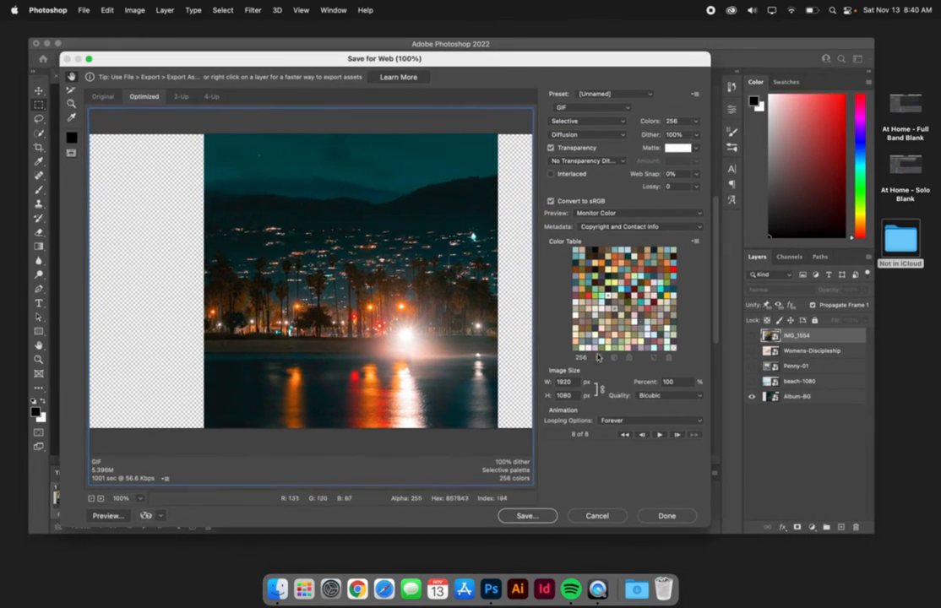
- Play and stop the animation in the export preview, and keep its looping option at Forever
click(658, 436)
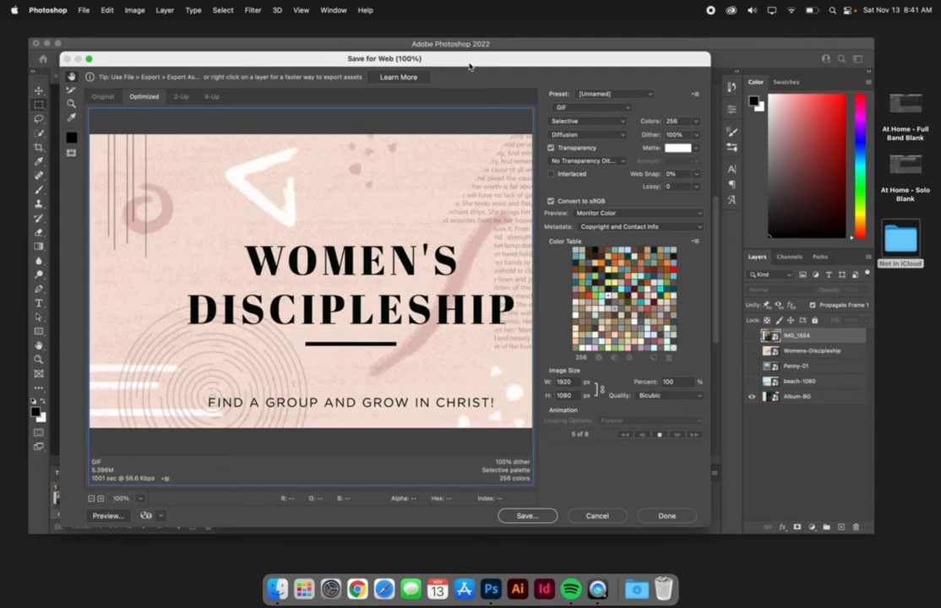
click(660, 434)
click(636, 420)
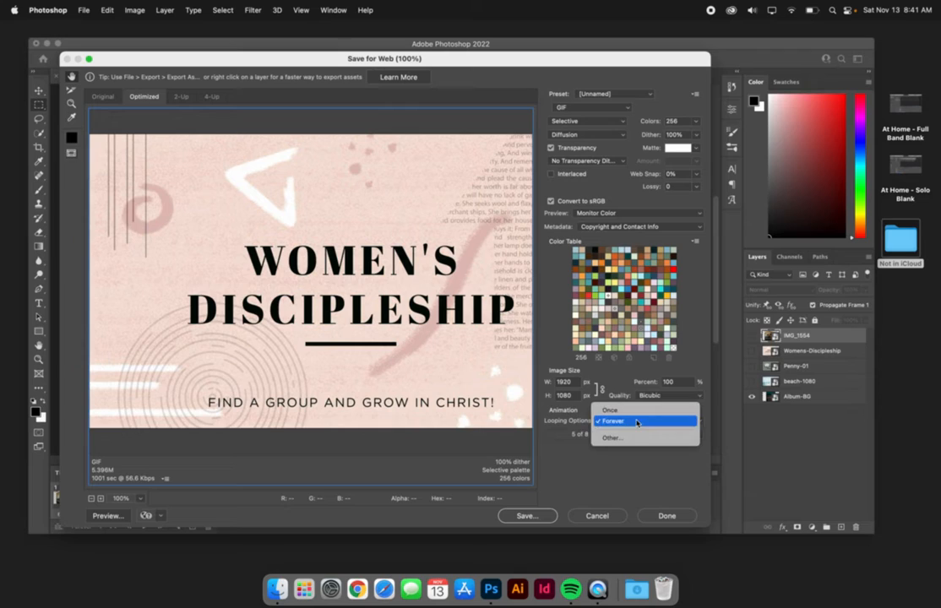
click(632, 425)
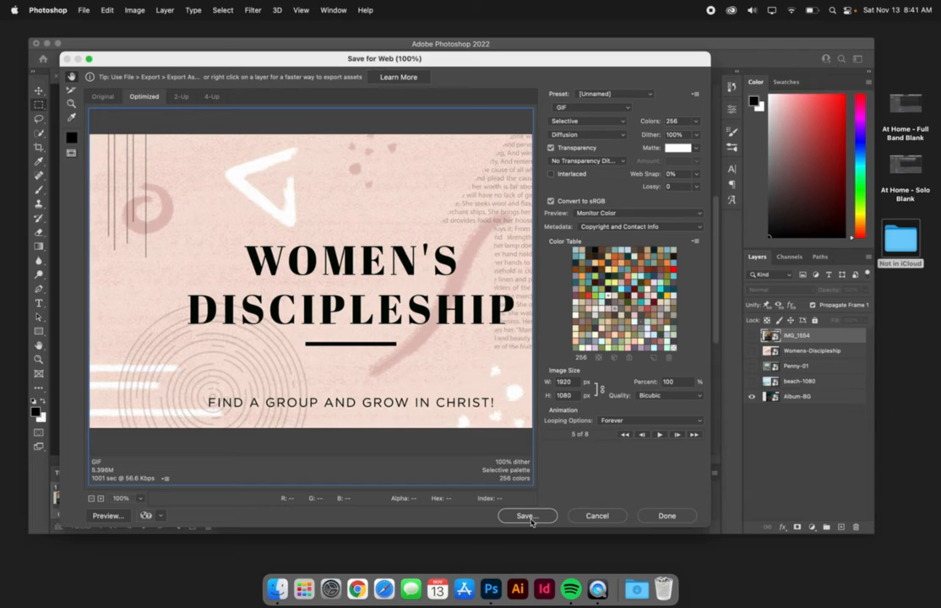
- Save the optimized animation as Untitled-1.gif on the Desktop with the Images Only format, allowing access to the Desktop folder
click(525, 516)
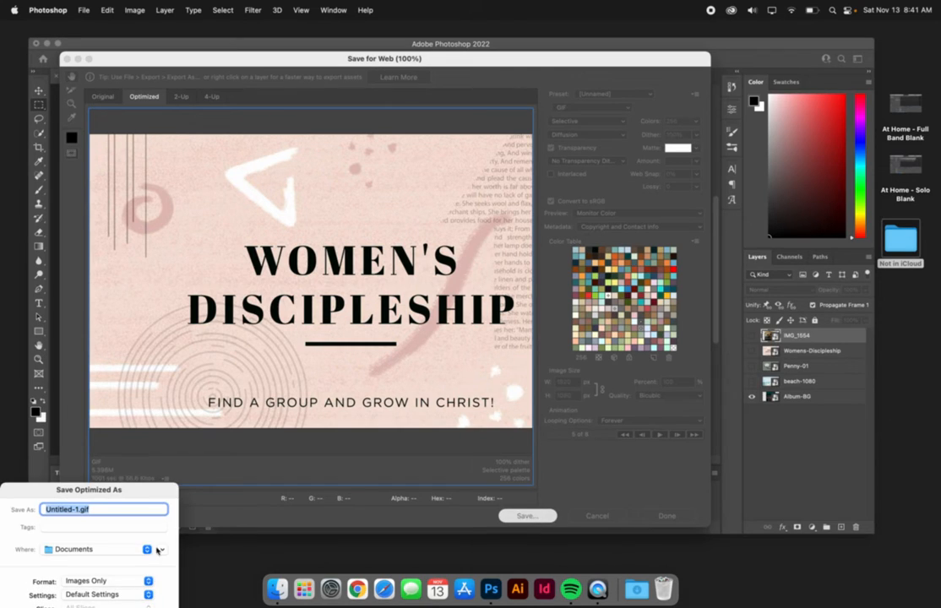
drag(125, 491, 275, 277)
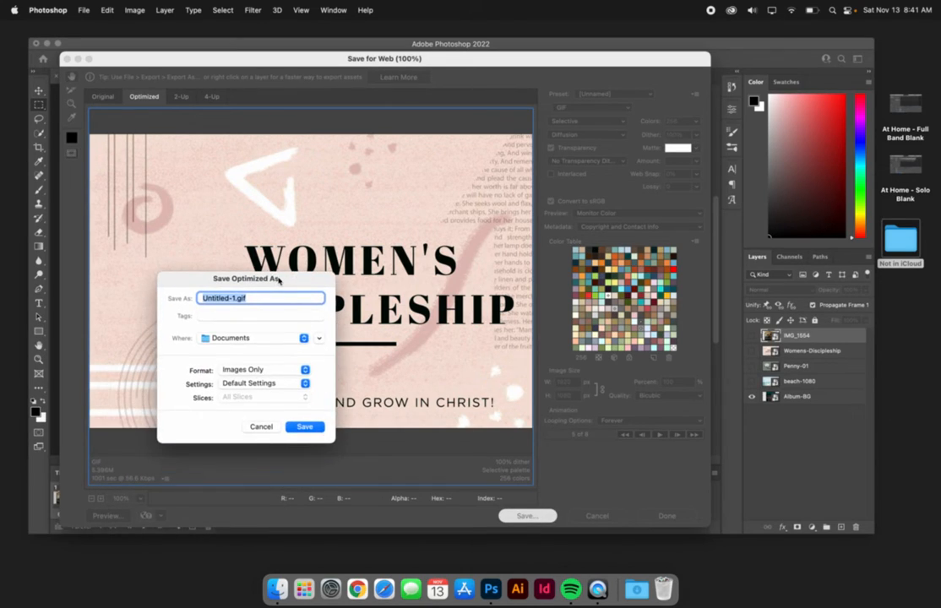
click(270, 337)
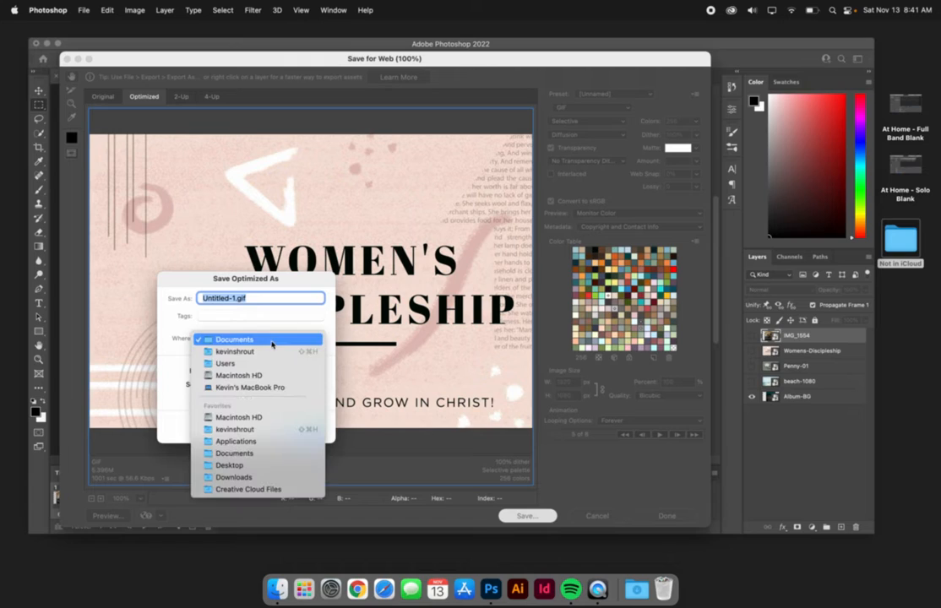
click(253, 465)
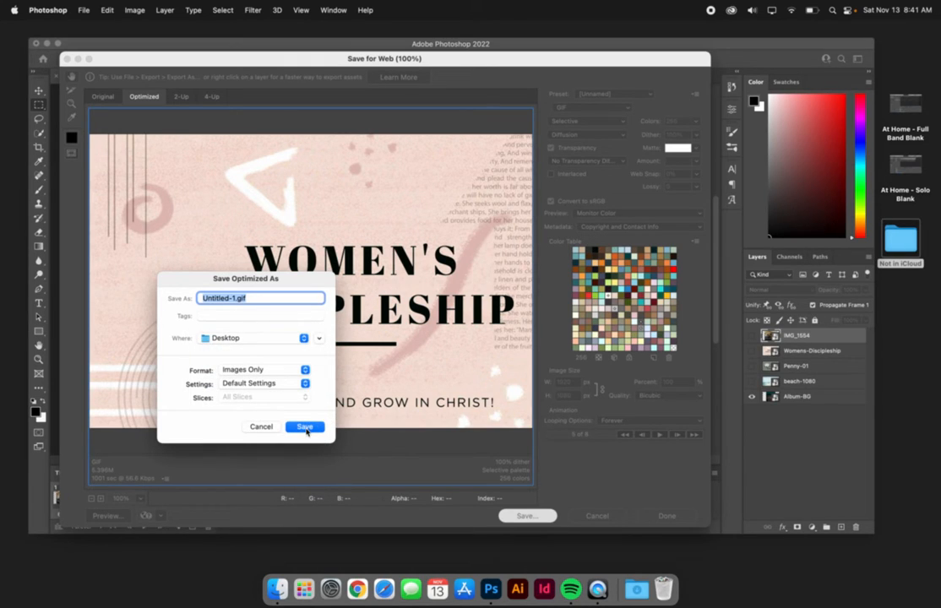
click(305, 371)
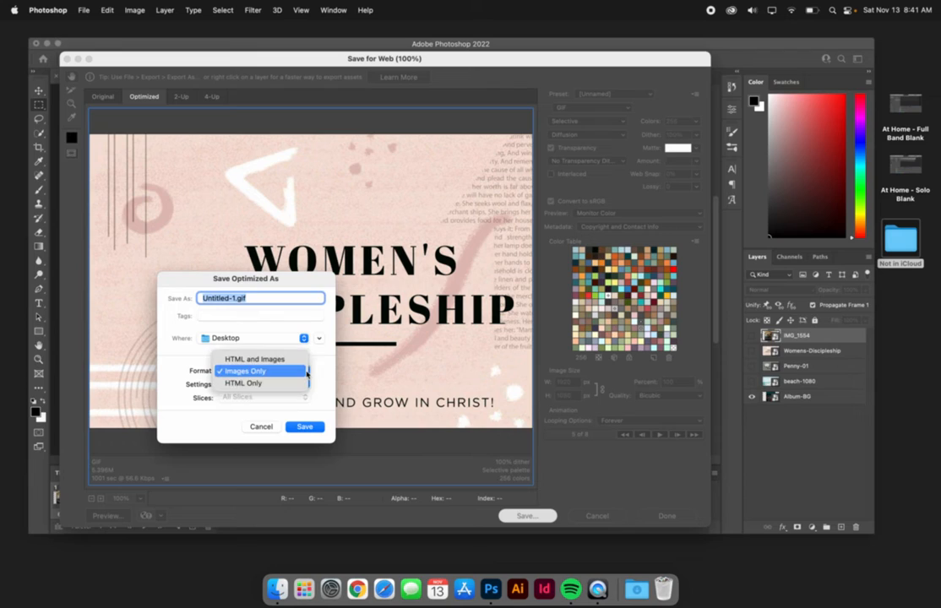
click(321, 372)
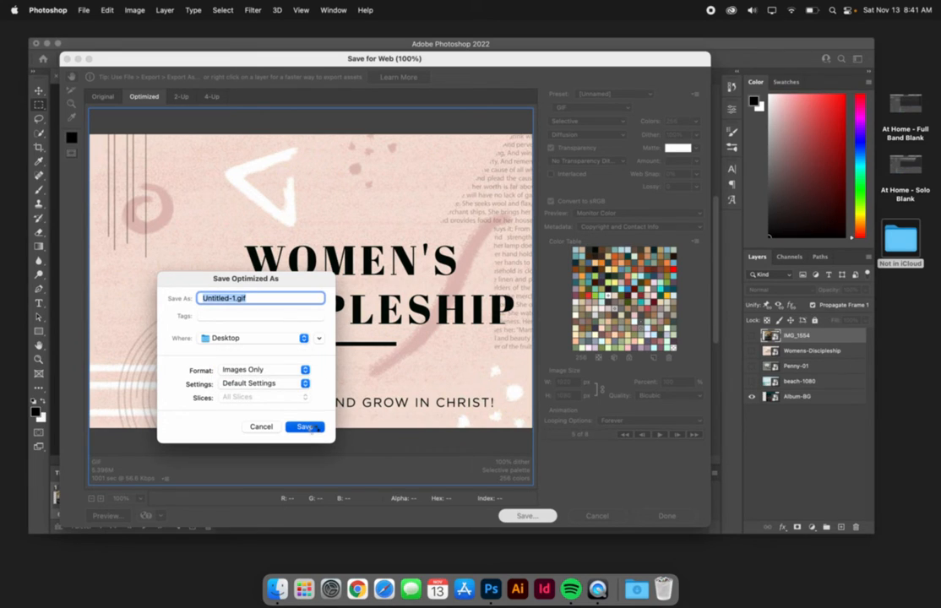
click(313, 432)
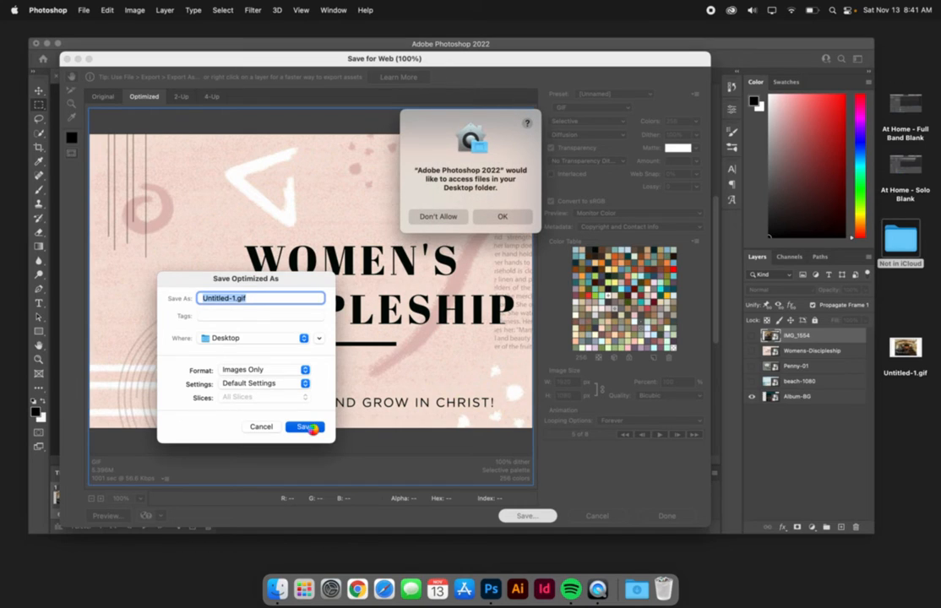
click(501, 217)
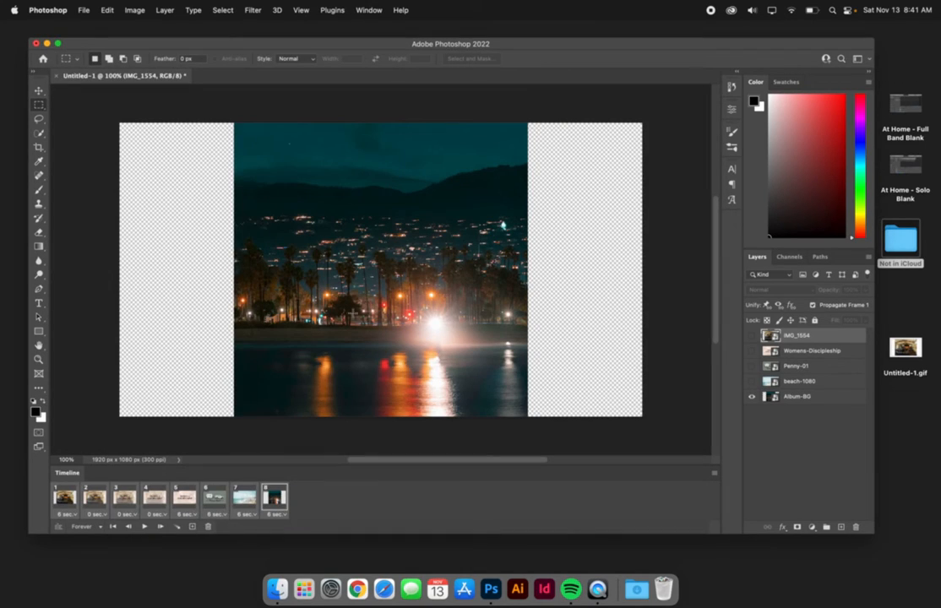
- Minimize the Photoshop window and watch the exported Untitled-1.gif in a Quick Look preview on the desktop
click(48, 44)
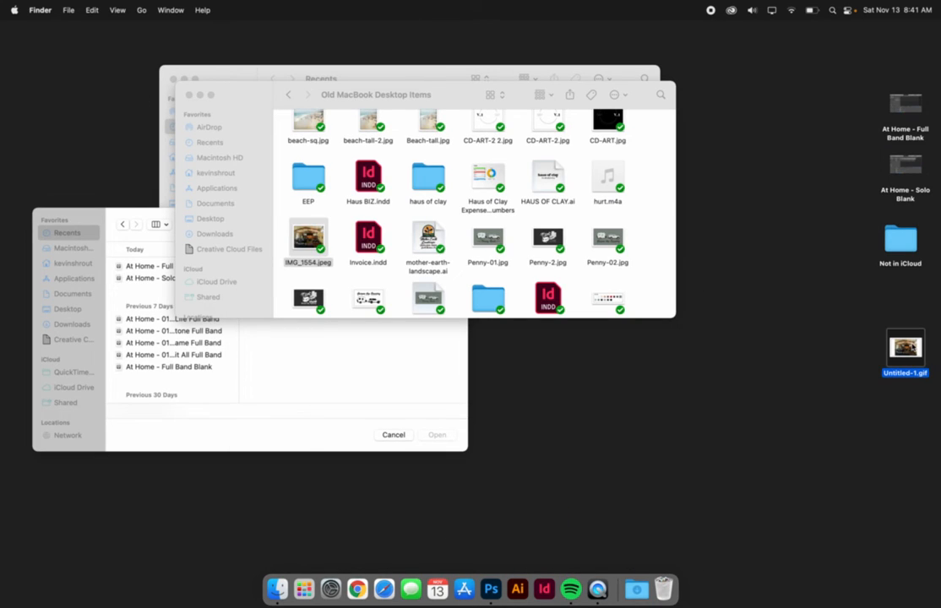
key(space)
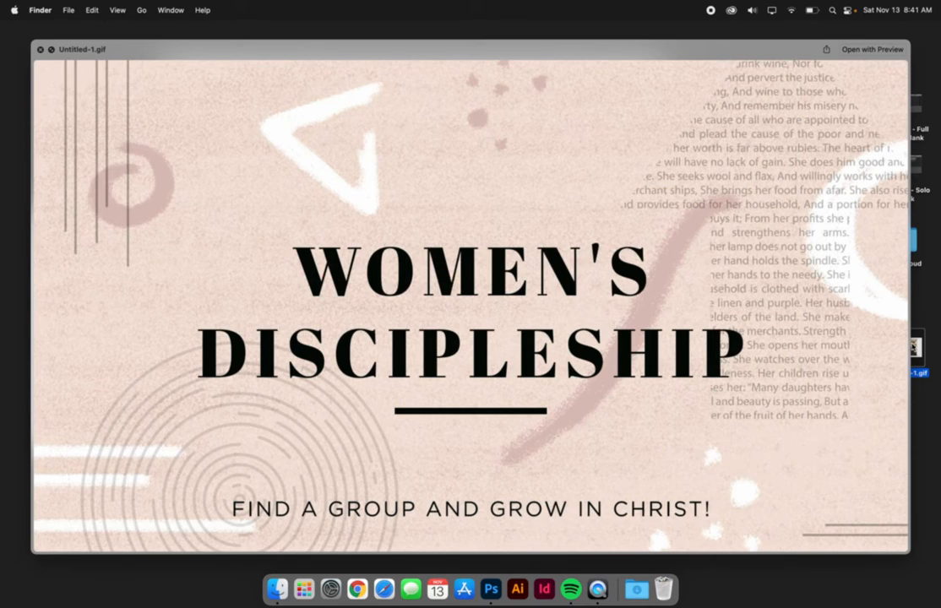
key(space)
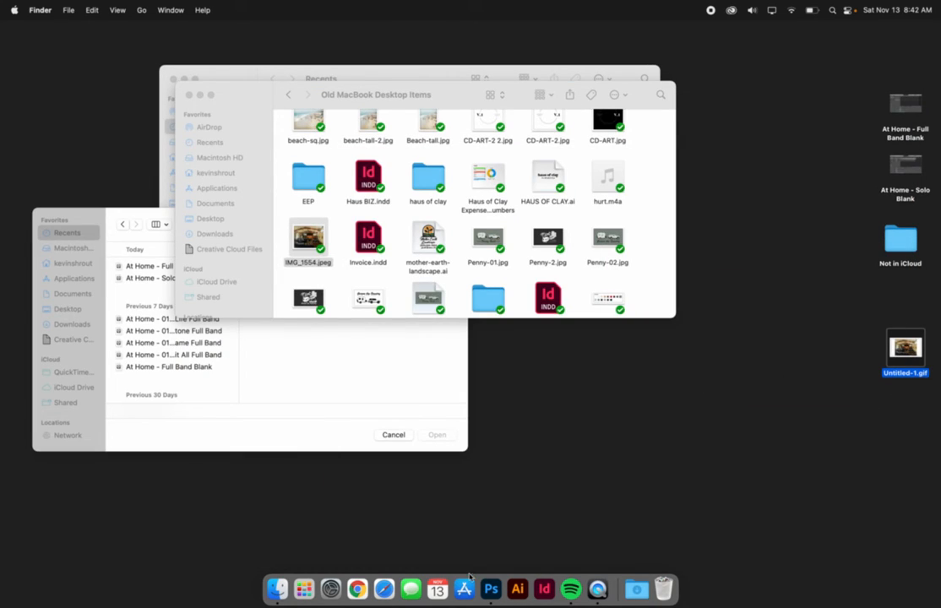
- Switch to Chrome, go to squarespace.com and log into the account with the saved credentials
click(366, 591)
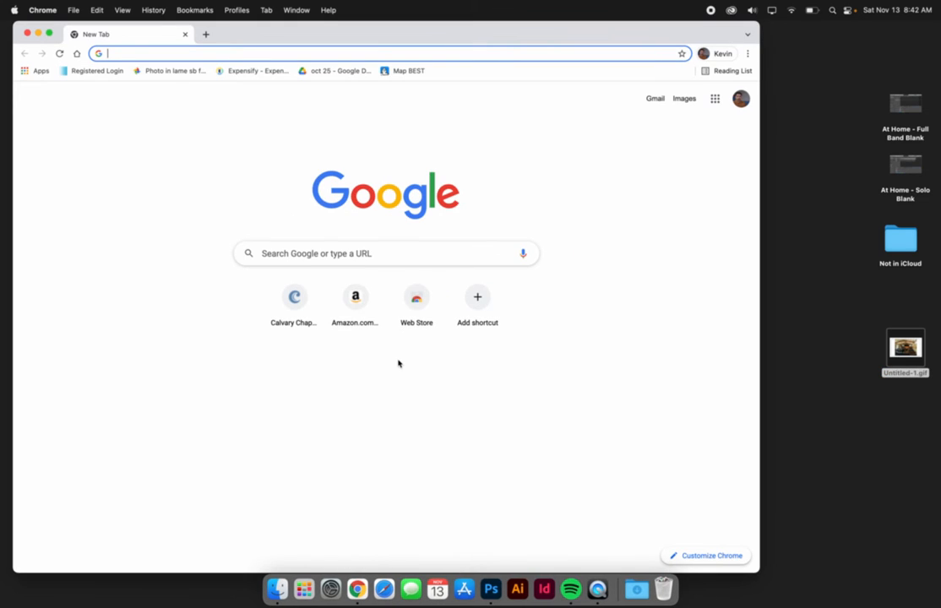
text(square)
key(Return)
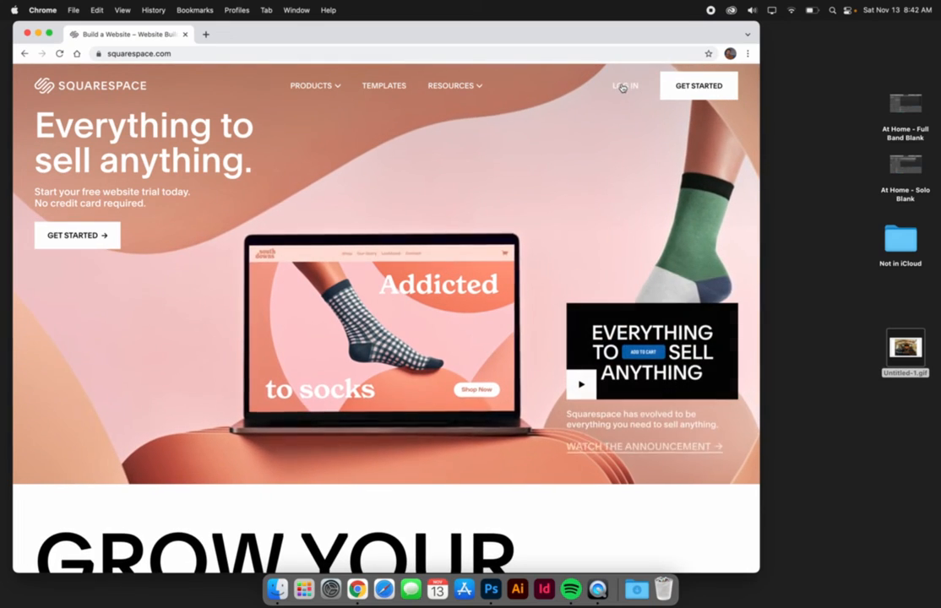
click(621, 88)
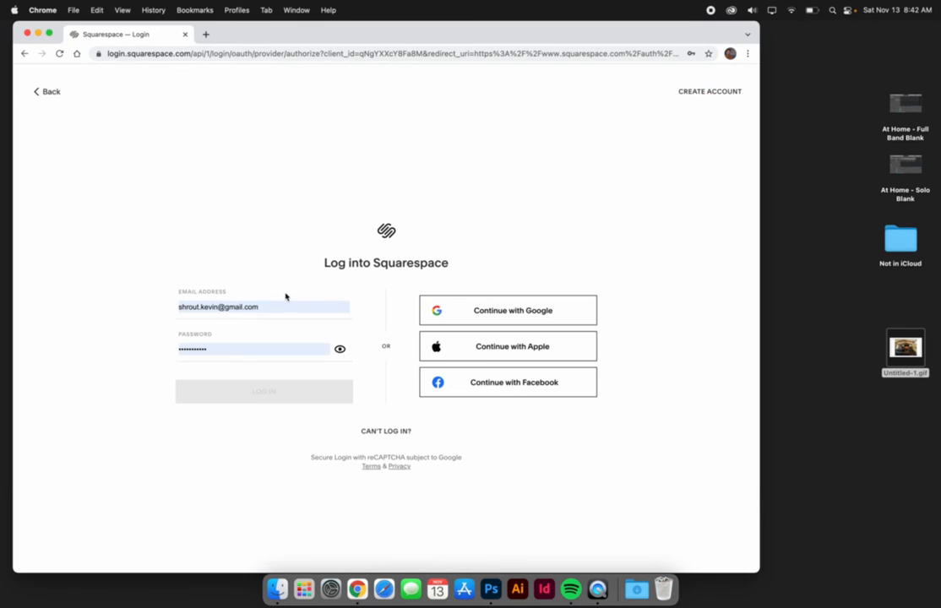
click(266, 395)
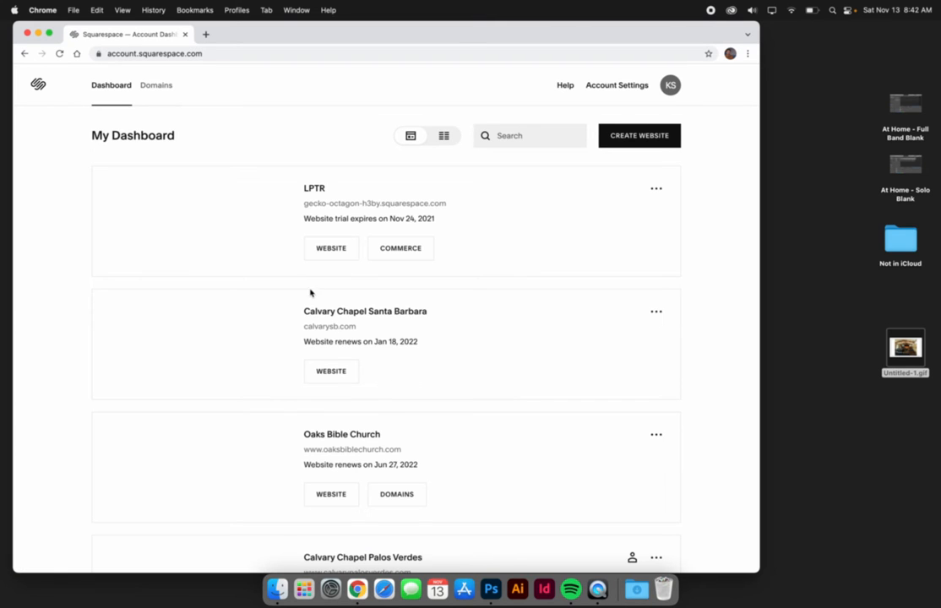
- Find the Santa Barbara Christian Homesteaders site on the Squarespace dashboard and open its website editor
scroll(288, 351, down, 5)
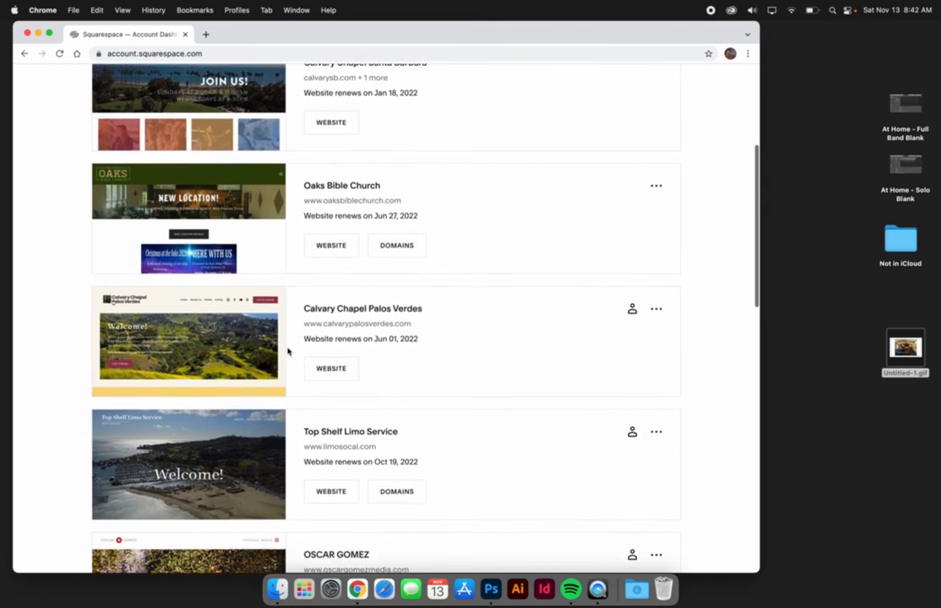
scroll(288, 351, down, 7)
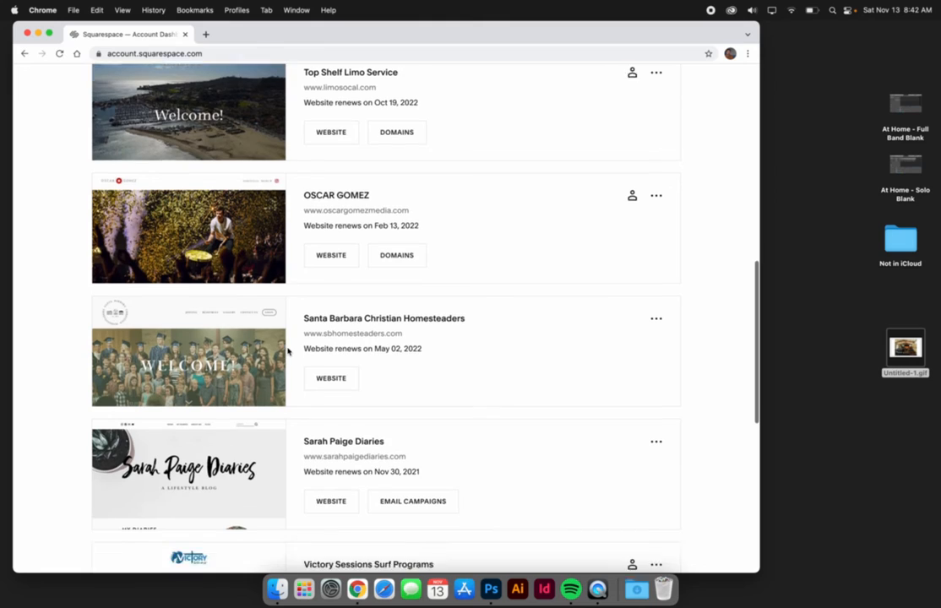
scroll(288, 350, down, 2)
click(331, 269)
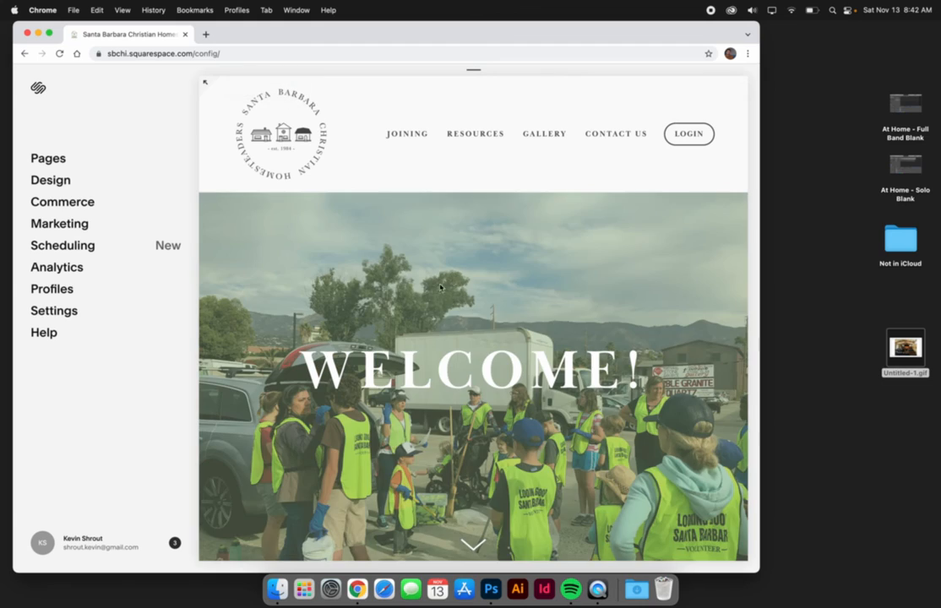
- View the banner image in the Media settings of the Home-photos page, and close the page settings
scroll(403, 309, down, 2)
mouse_move(358, 210)
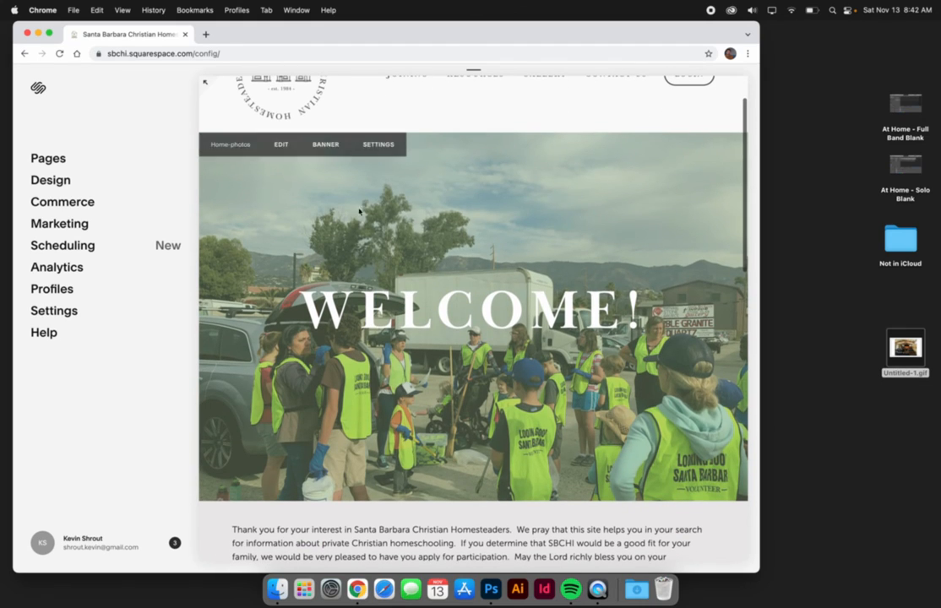
click(379, 149)
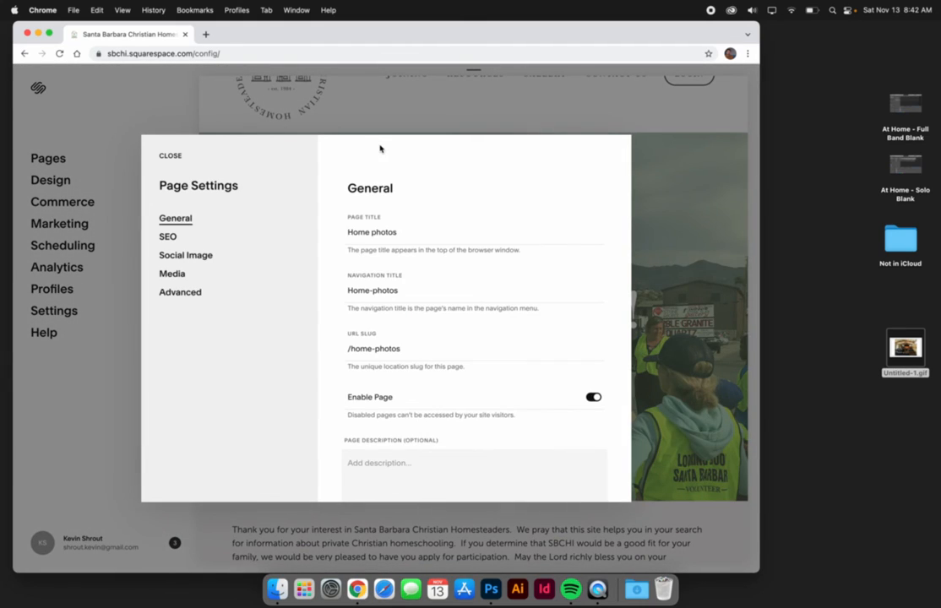
click(172, 275)
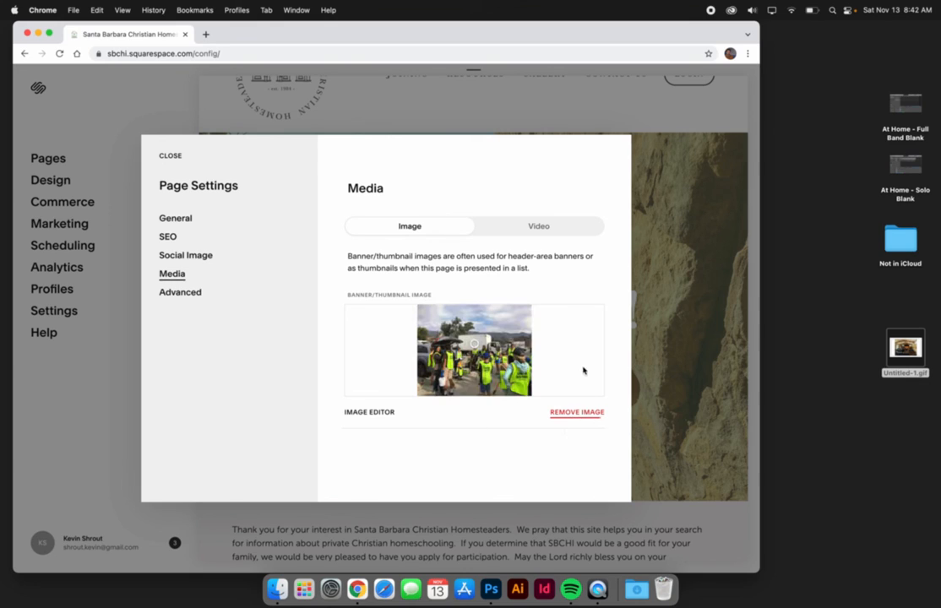
click(170, 158)
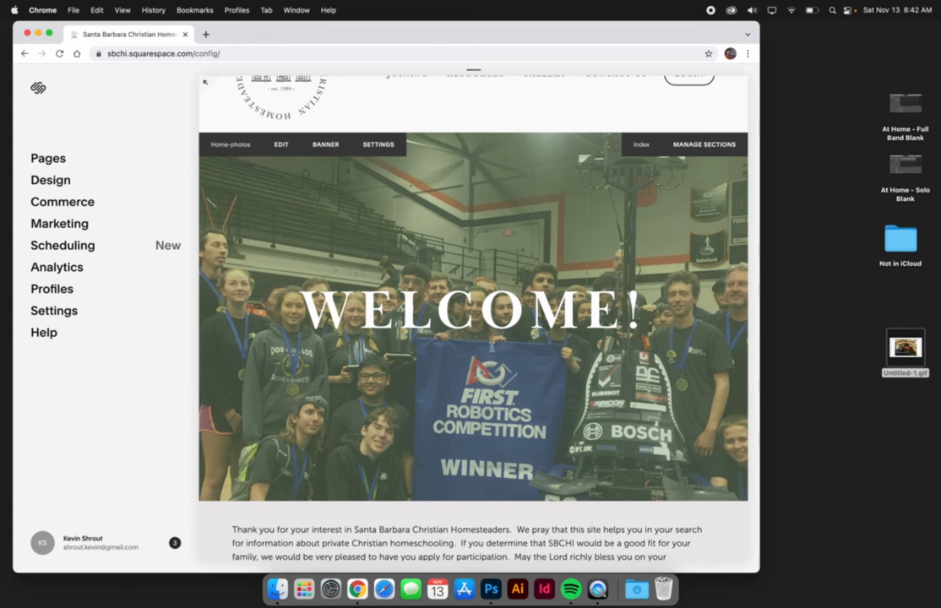